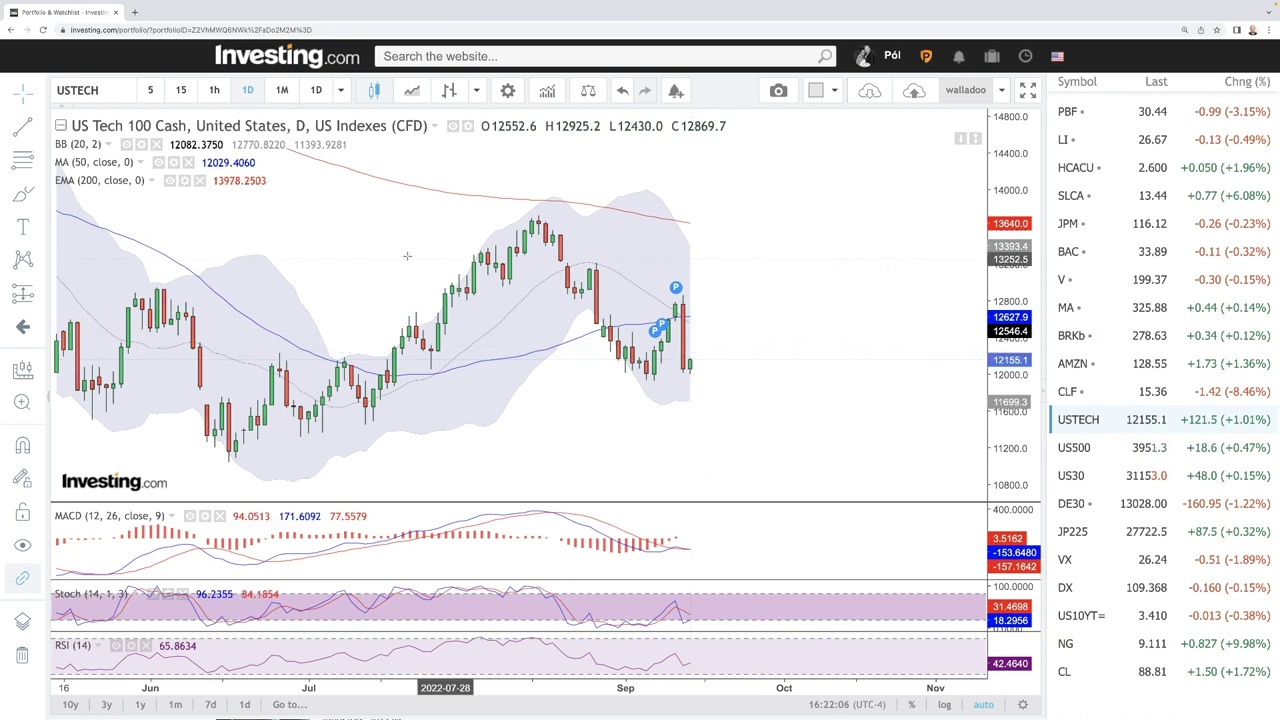
On the USTECH daily chart, brush forward extensions of the two moving averages and two curved paths rising to them before falling
left_click(24, 194)
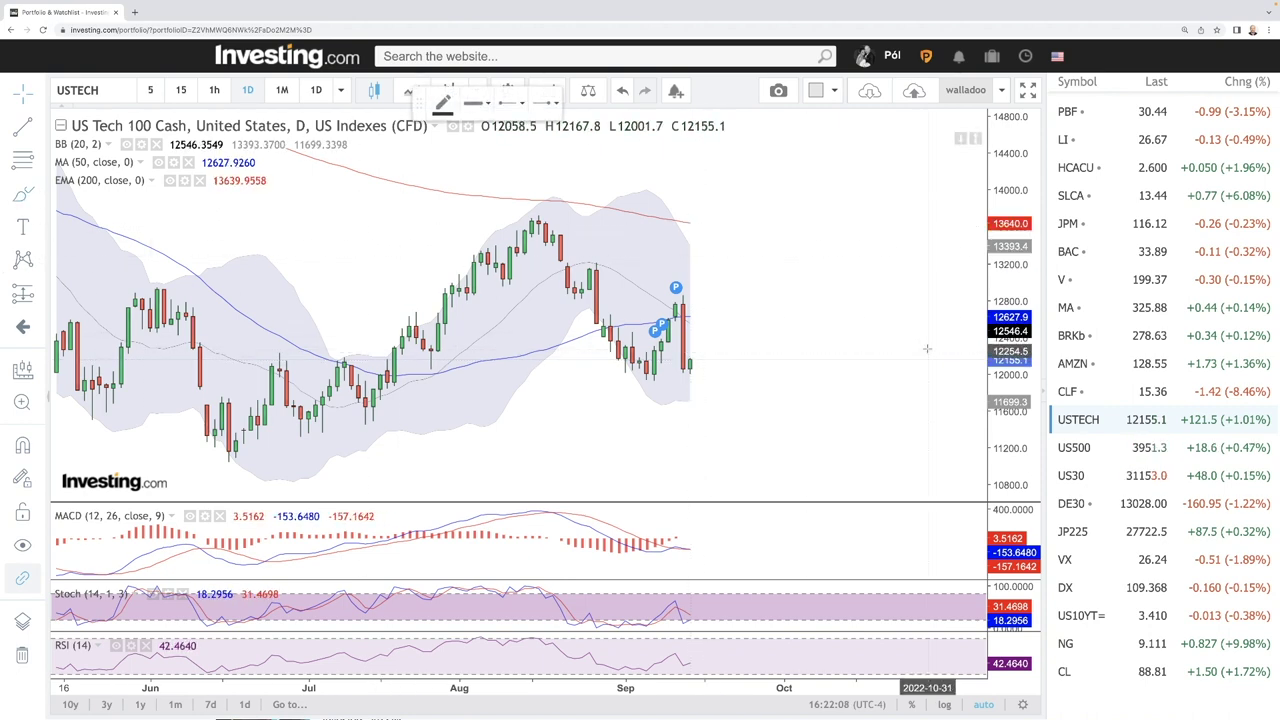
left_click_drag(688, 320, 748, 395)
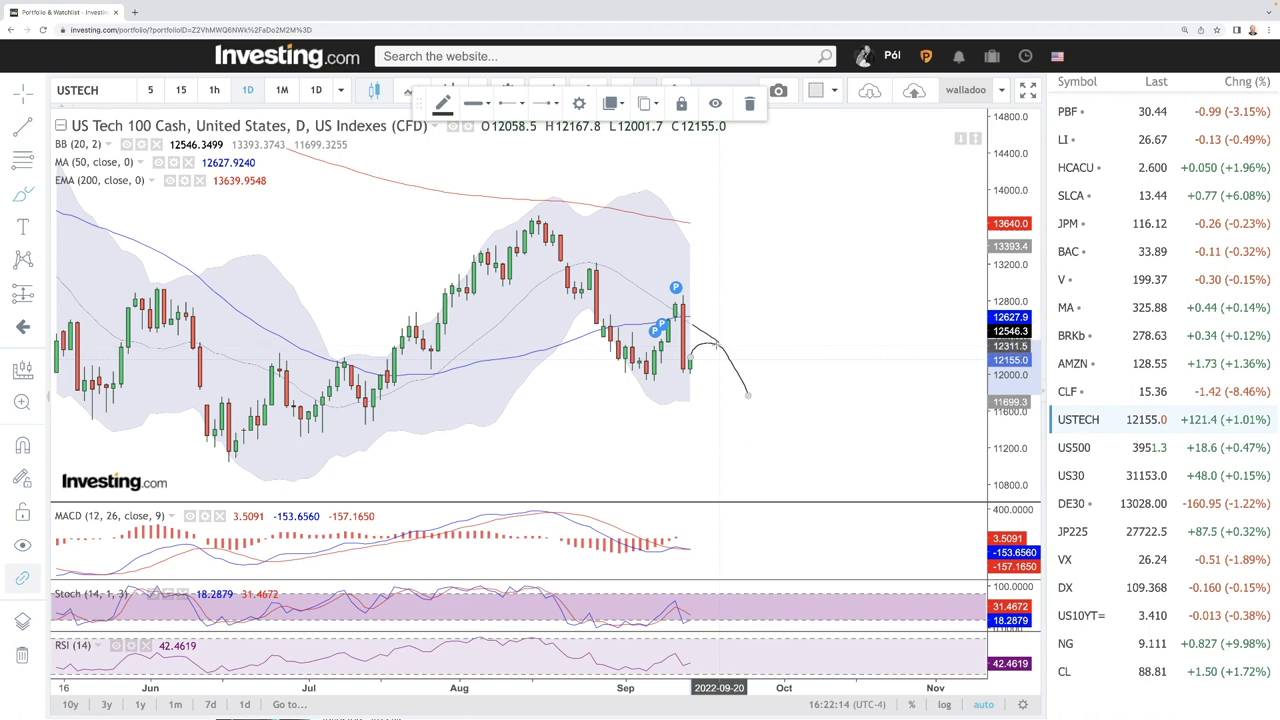
left_click_drag(693, 317, 769, 327)
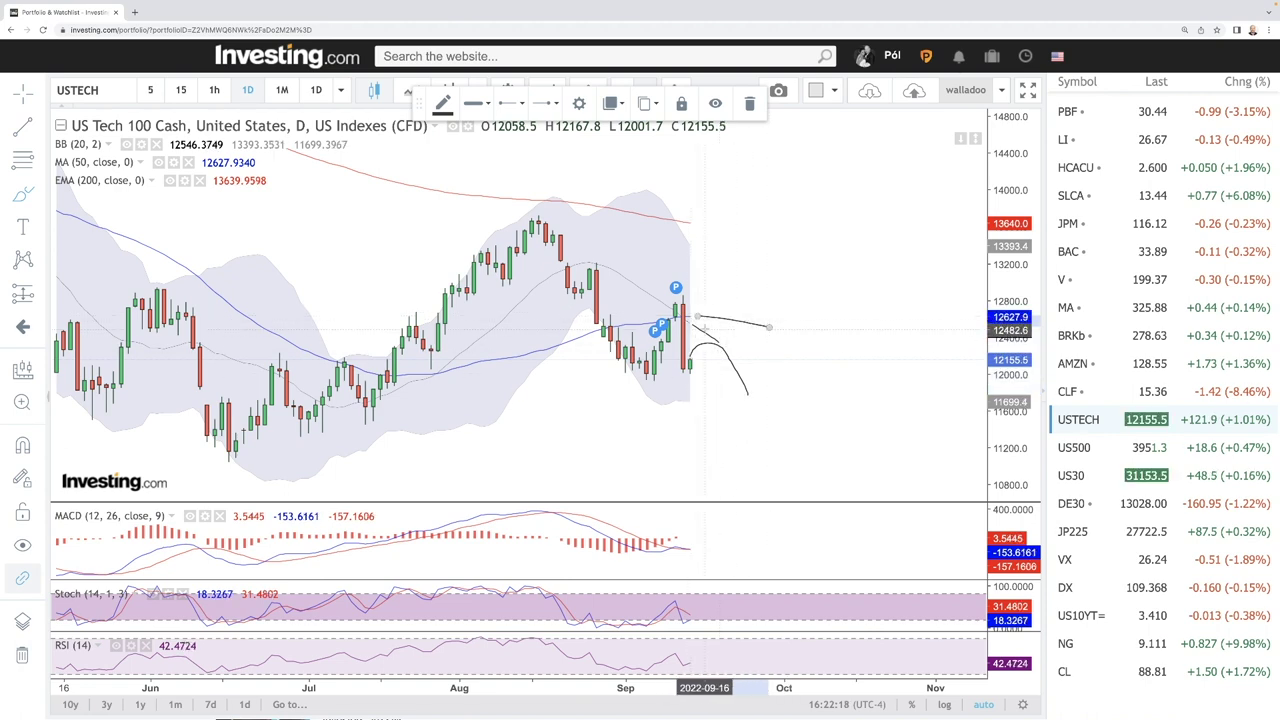
left_click_drag(714, 323, 769, 378)
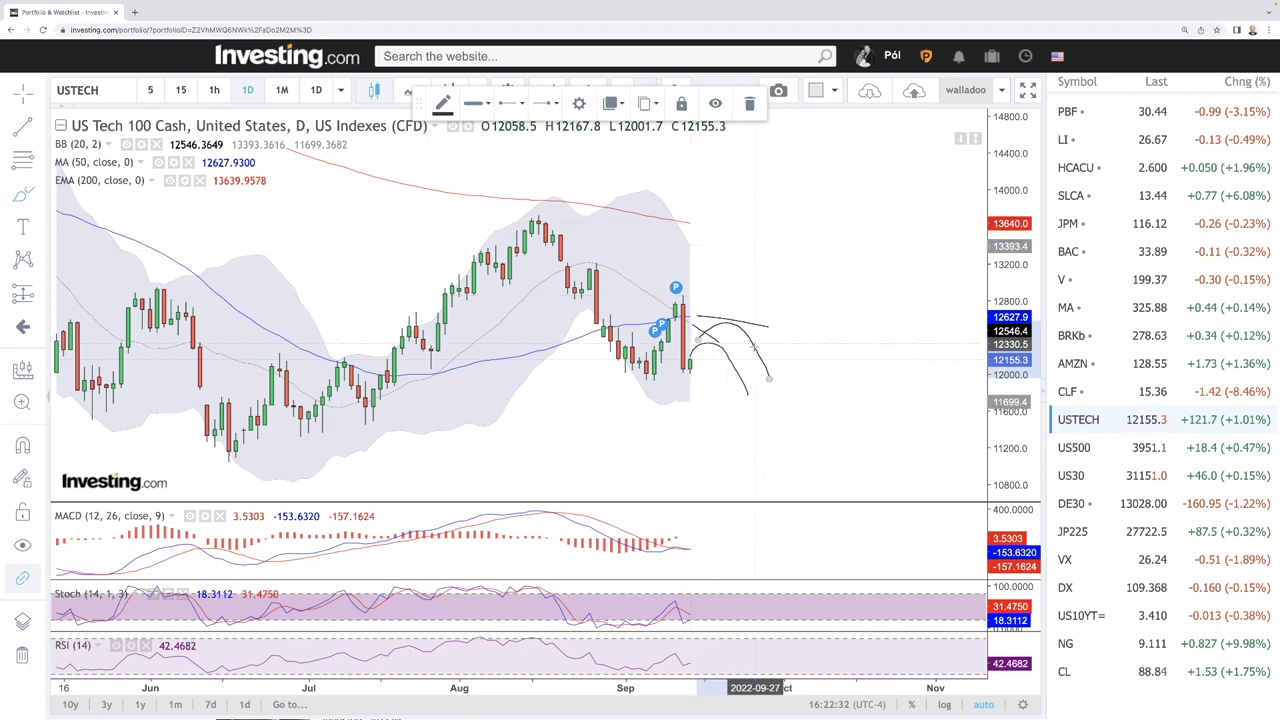
Brush a flat loop around the early September lows and a short horizontal line under the mid-June low on USTECH
mouse_move(672, 378)
left_mouse_down()
mouse_move(626, 371)
mouse_move(660, 362)
mouse_move(684, 374)
left_mouse_up()
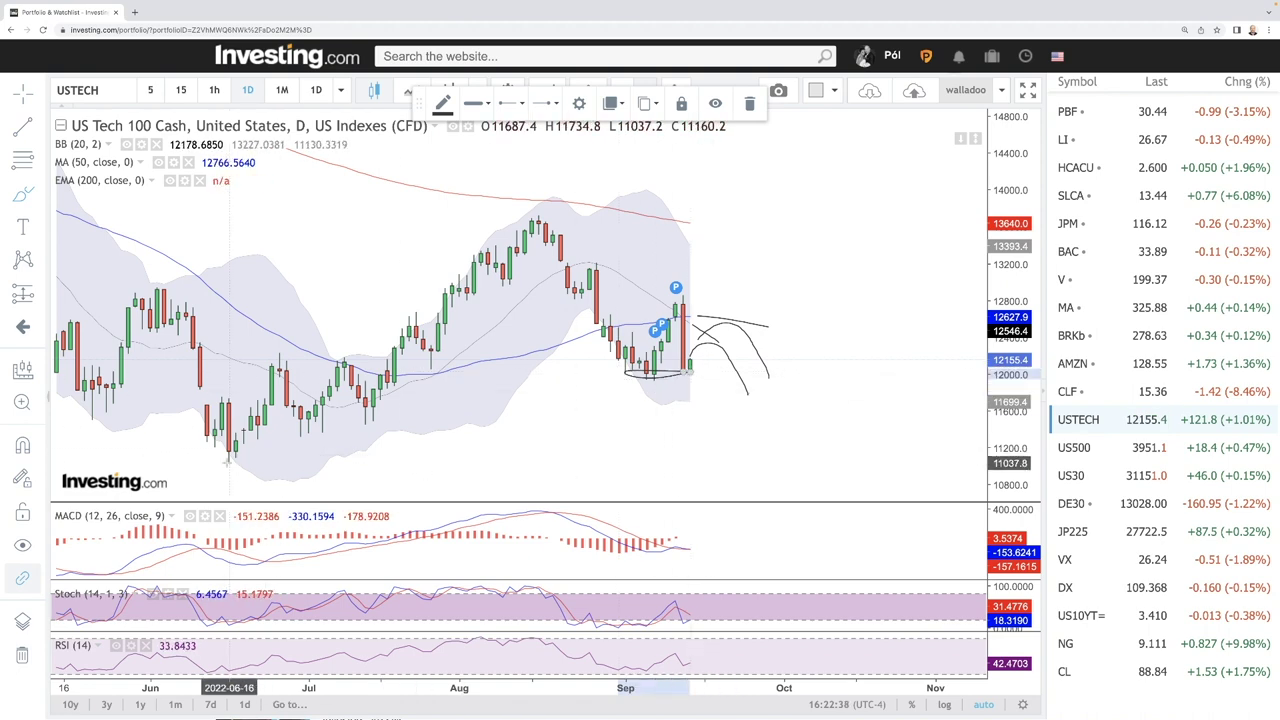
left_click_drag(228, 461, 271, 461)
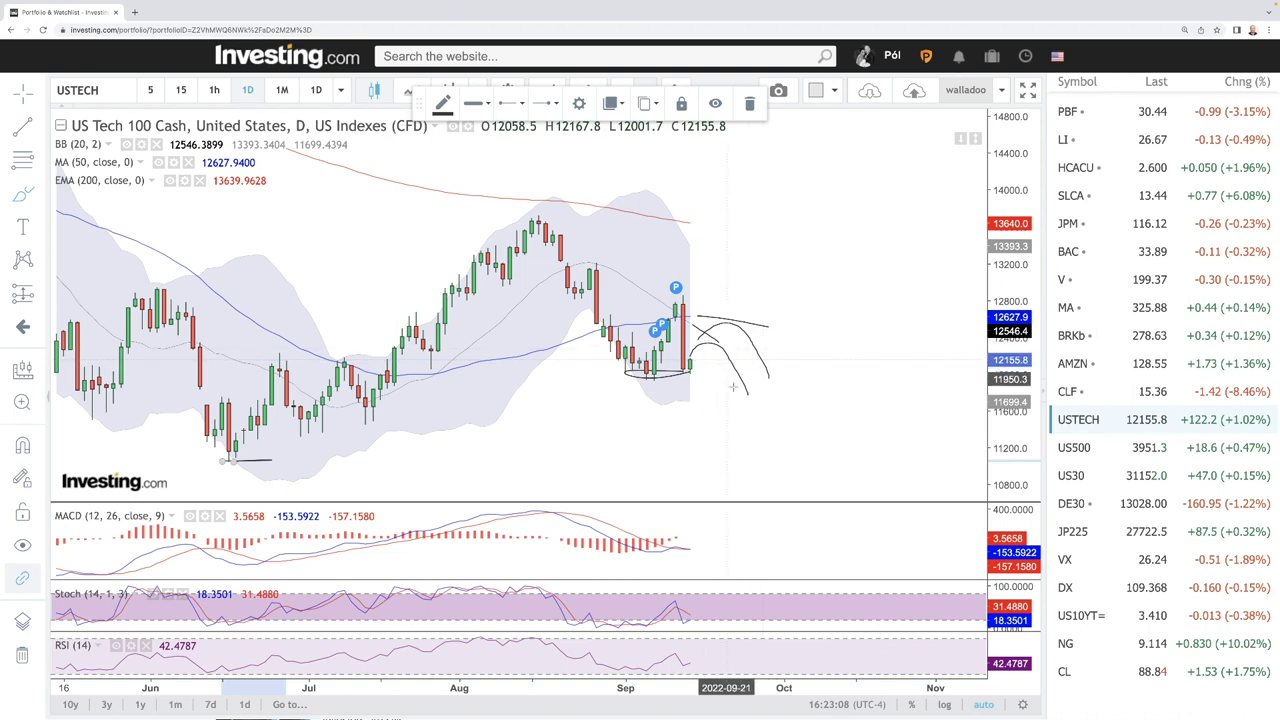
Open the US500 chart and brush forward extensions of its moving averages, plus two arcs that rise to them and turn down
left_click(1087, 452)
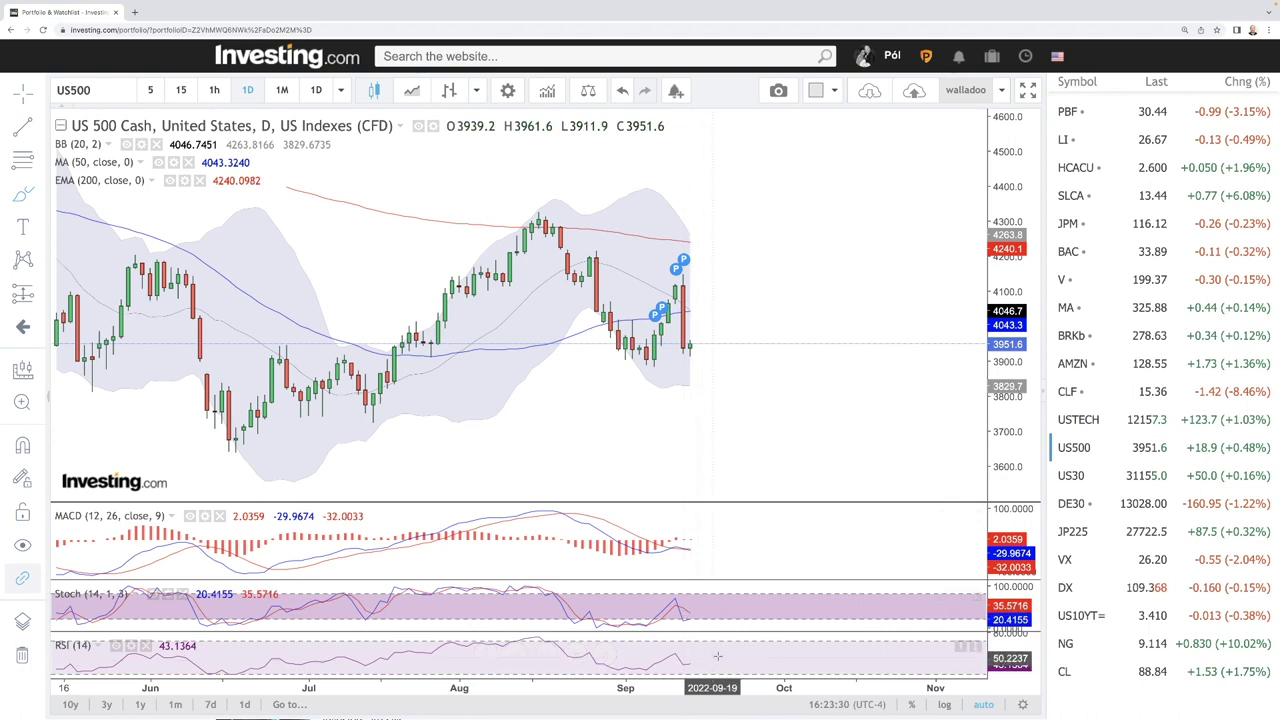
left_click(690, 311)
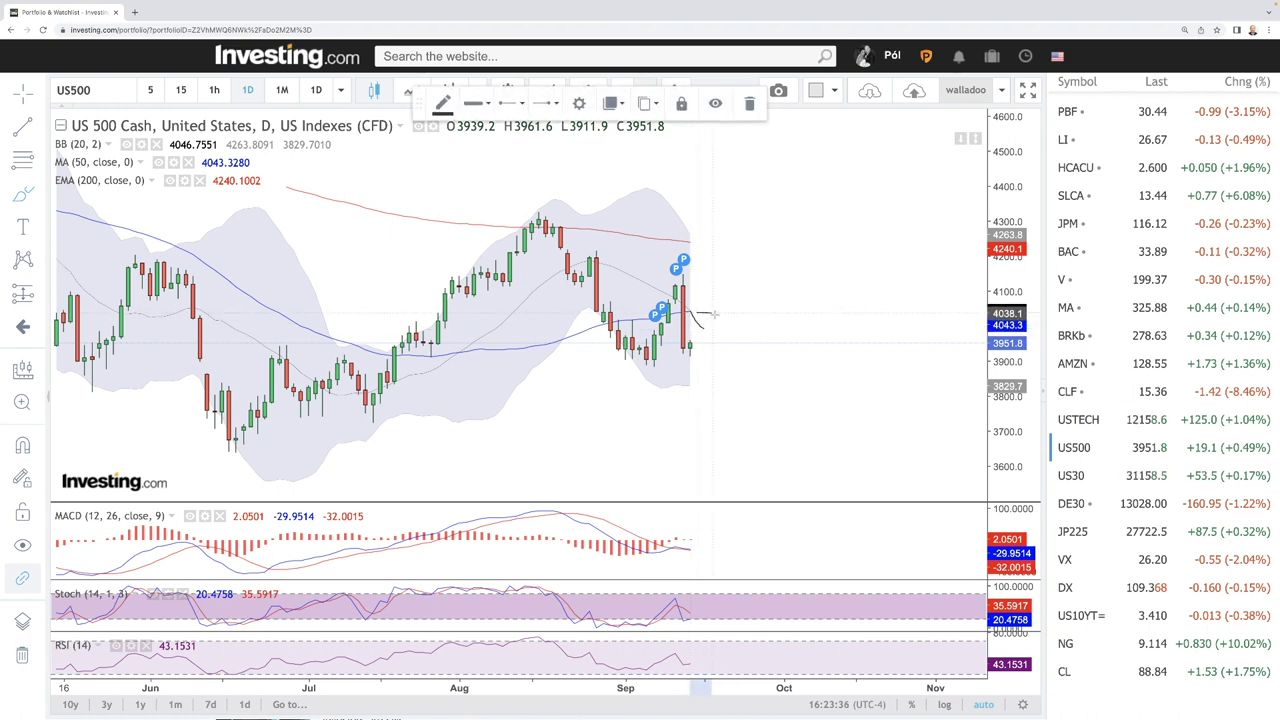
left_click(733, 318)
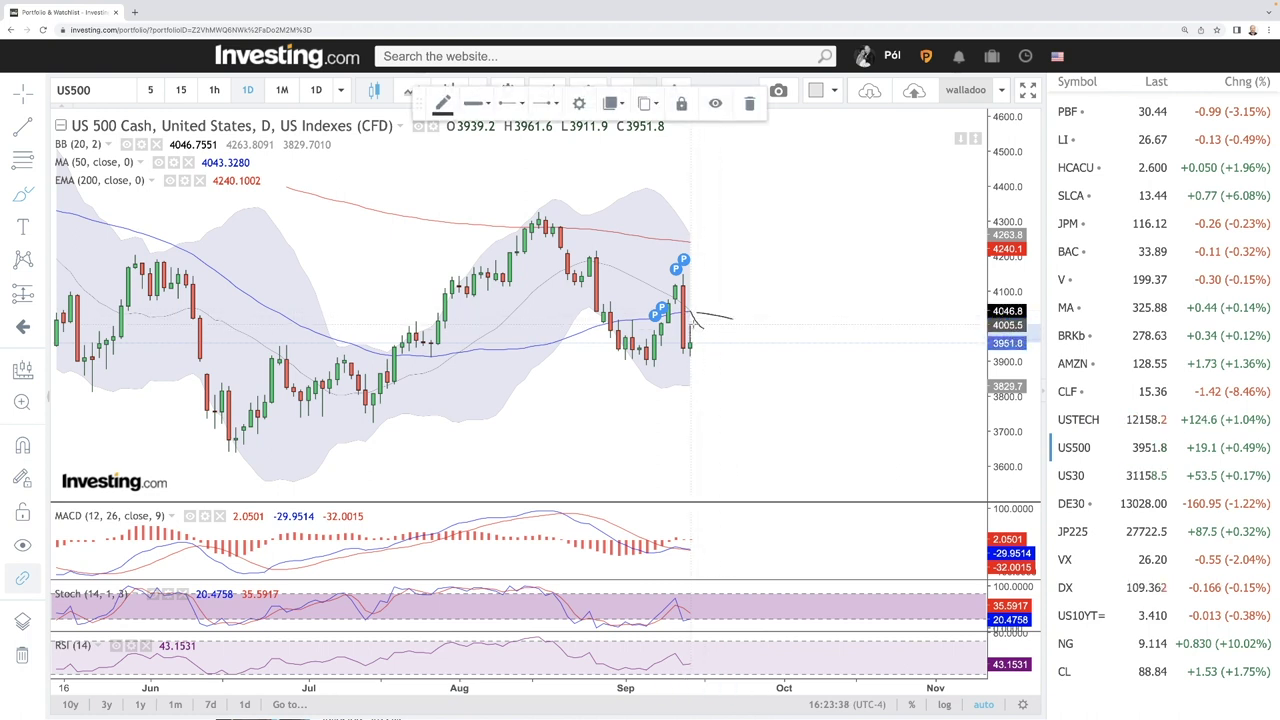
left_click_drag(708, 345, 719, 365)
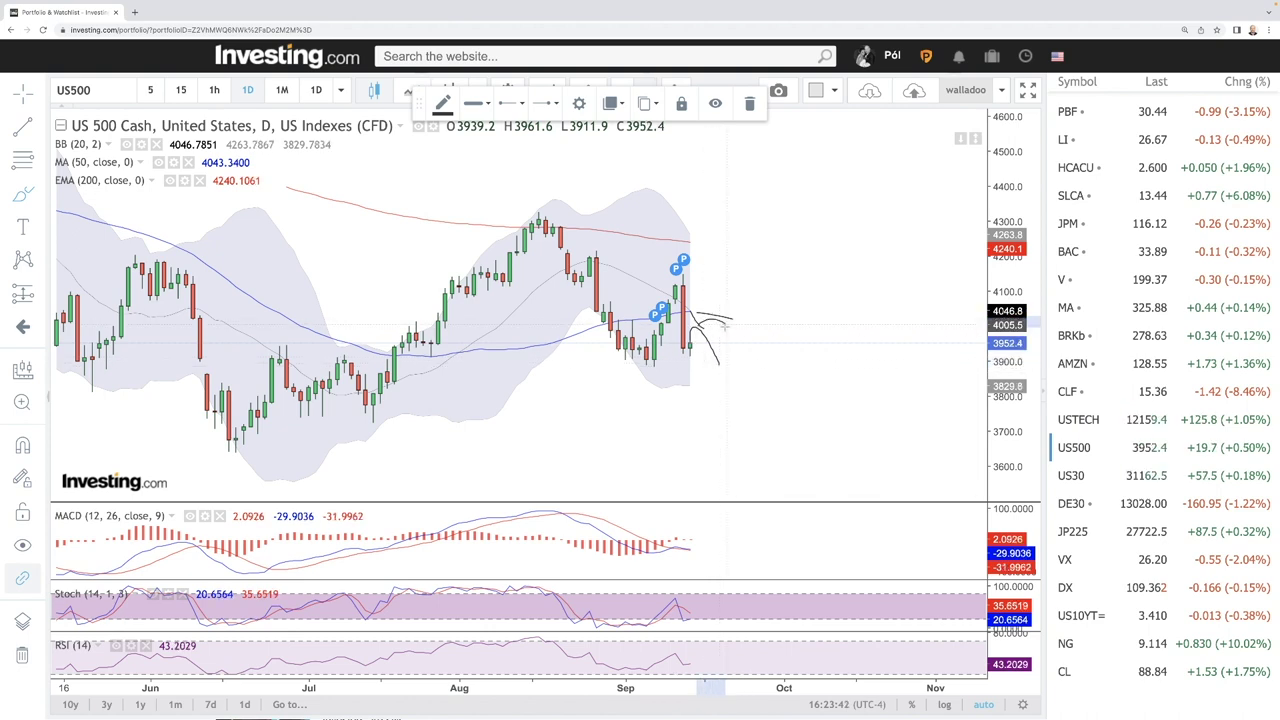
left_click_drag(724, 326, 739, 373)
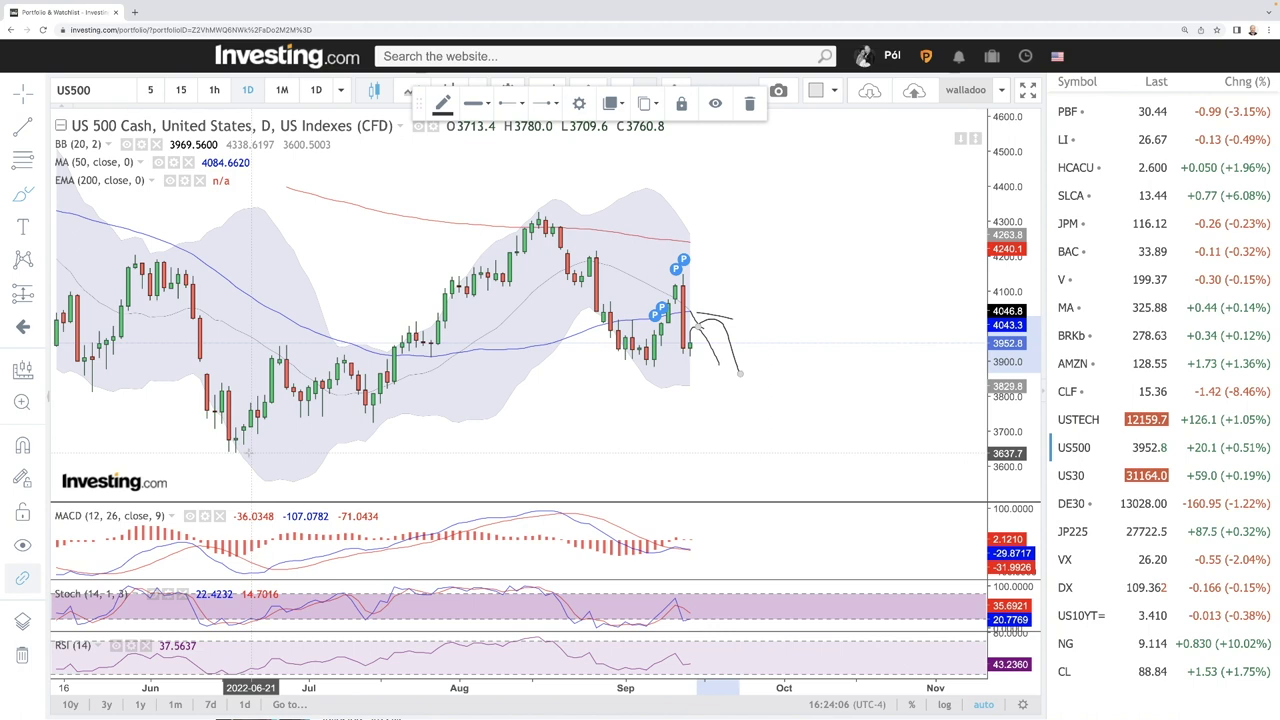
Open the US30 chart, brush moving-average extensions with two arcs rising and rolling over beneath them, and circle the June low
left_click(1091, 477)
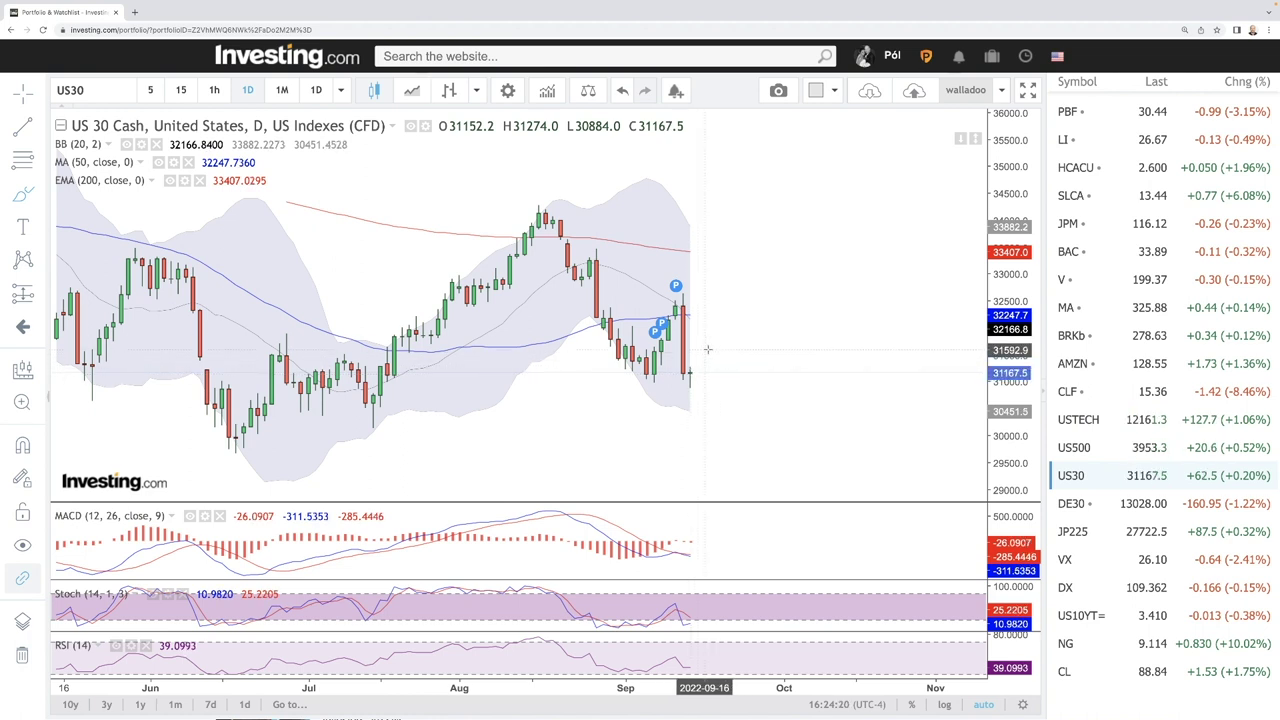
left_click(688, 317)
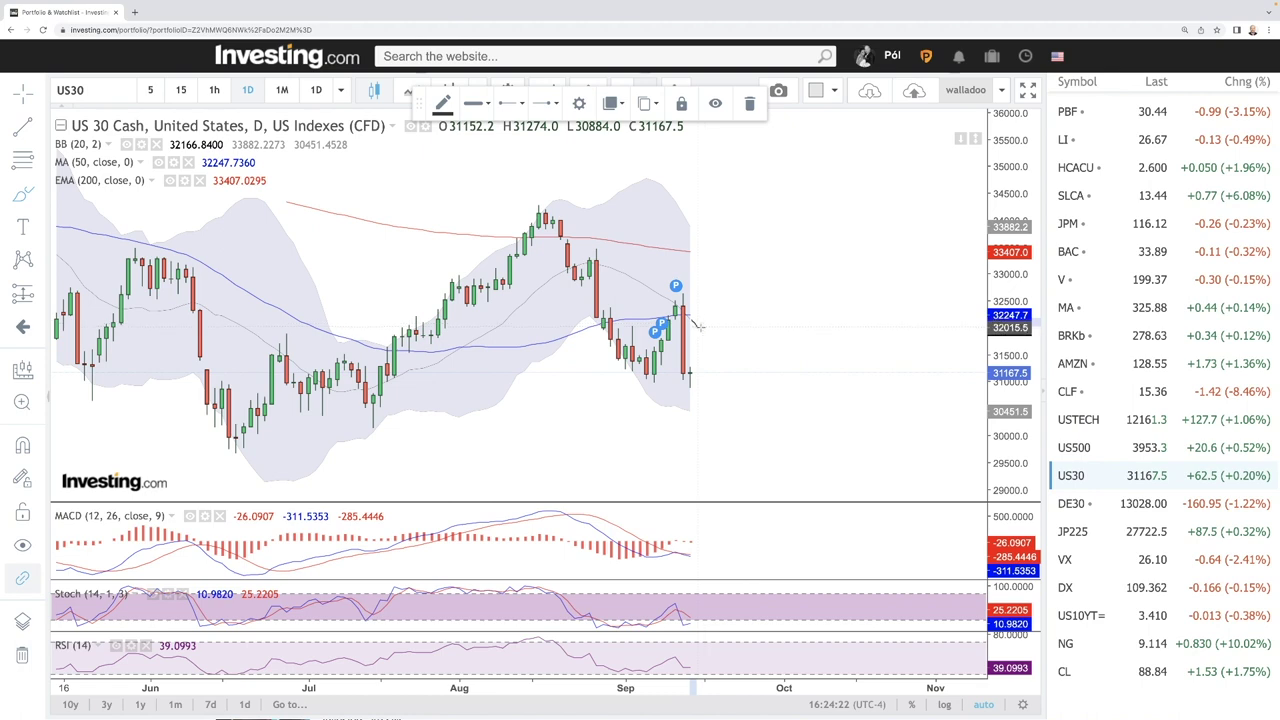
left_click(718, 342)
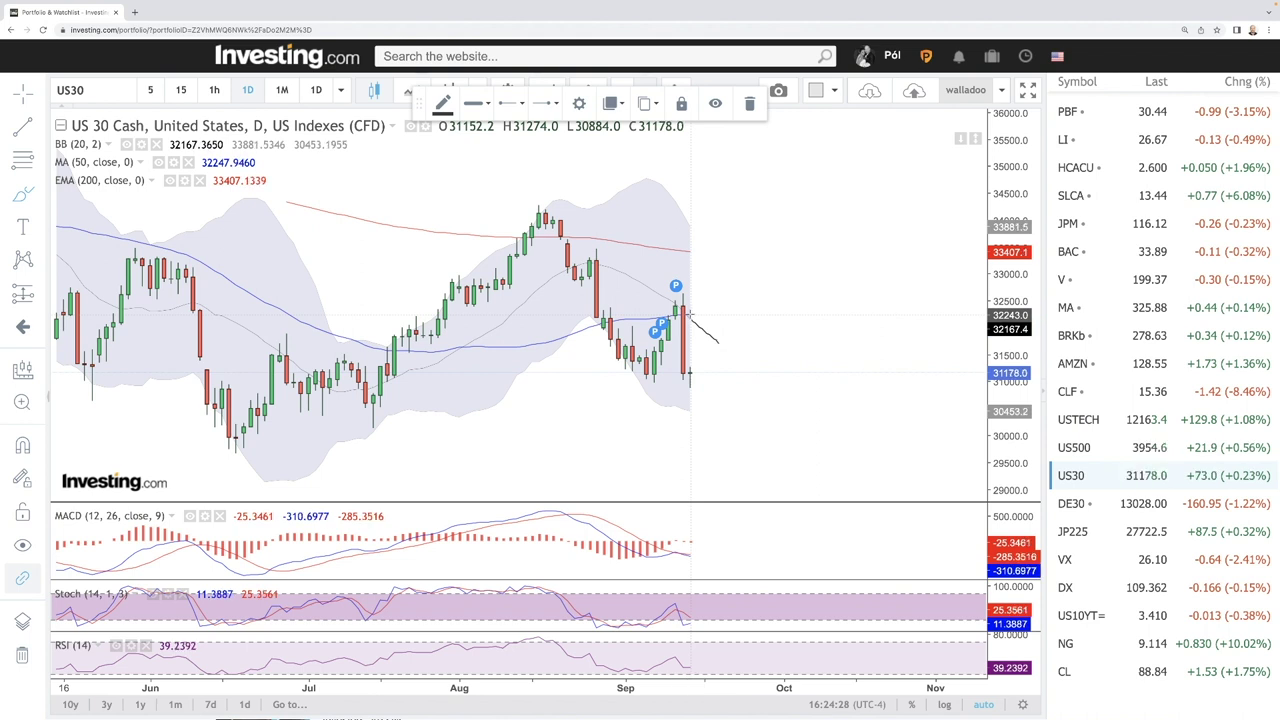
left_click(699, 316)
left_click(791, 336)
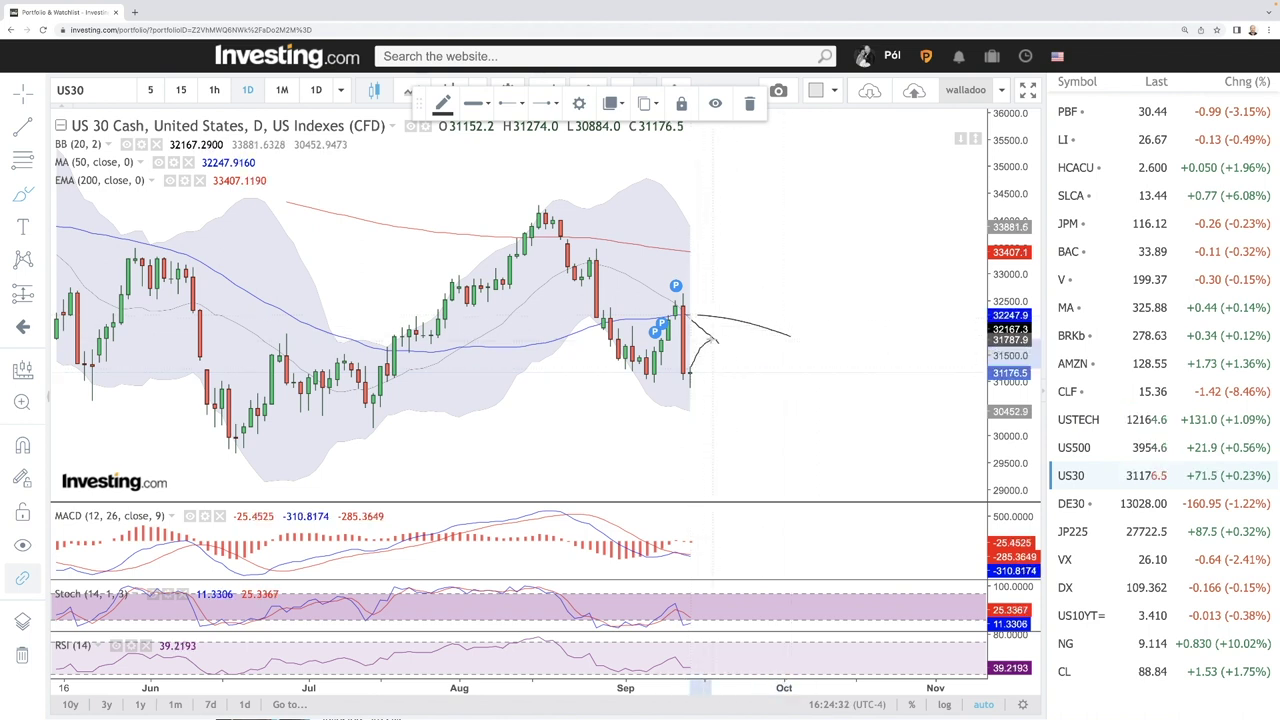
left_click(747, 393)
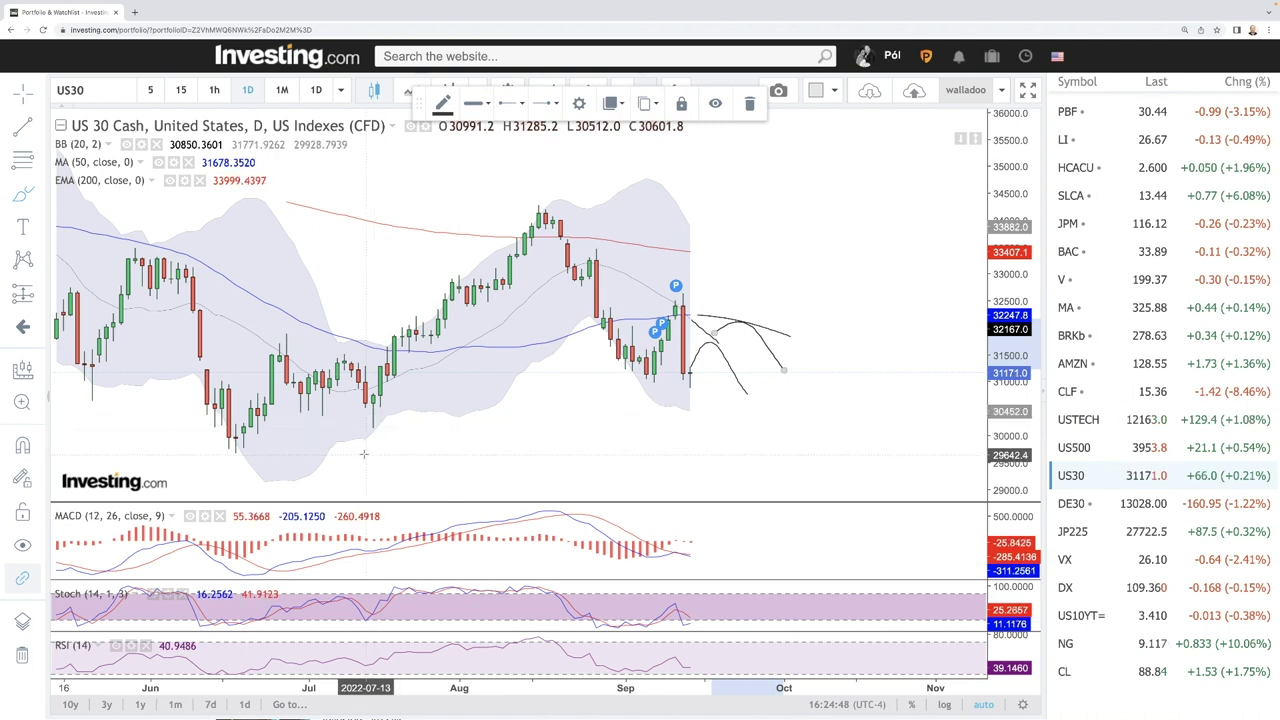
mouse_move(236, 441)
left_mouse_down()
mouse_move(226, 450)
mouse_move(240, 441)
left_mouse_up()
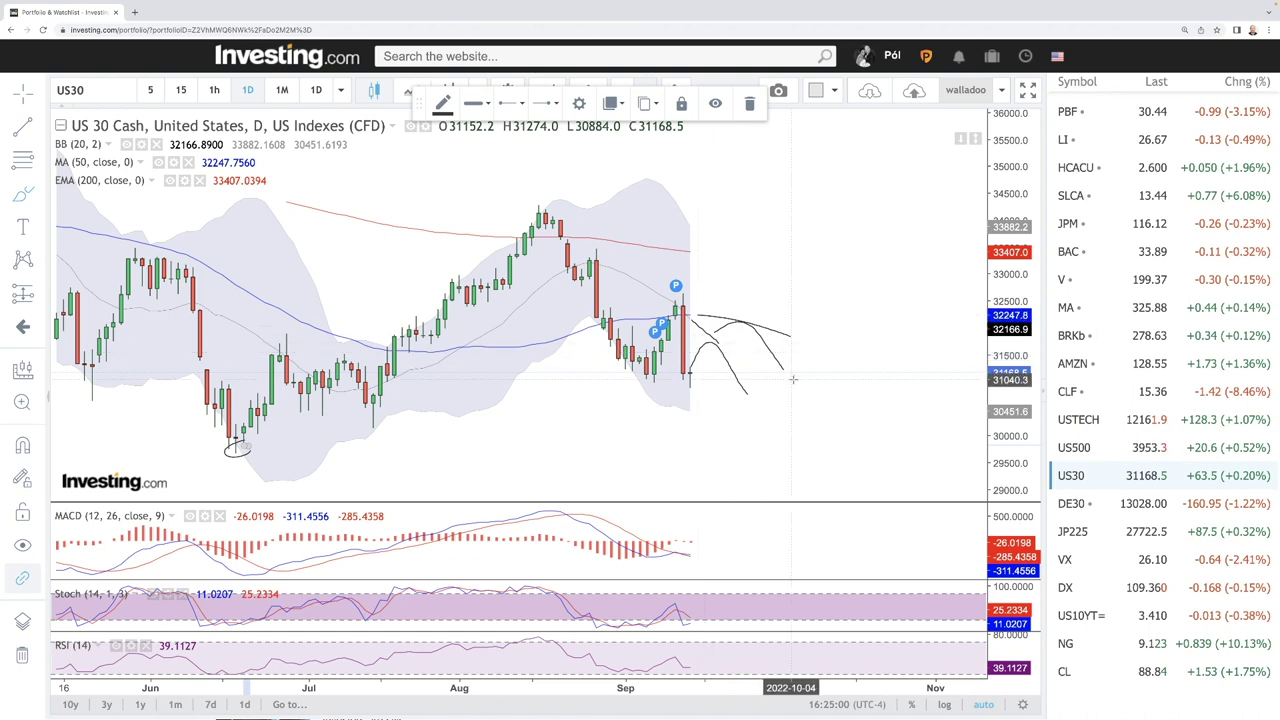
Open the DE30 chart, underline the early September low, and brush the 50-day average's extension with arcing and direct downward paths
left_click(1068, 500)
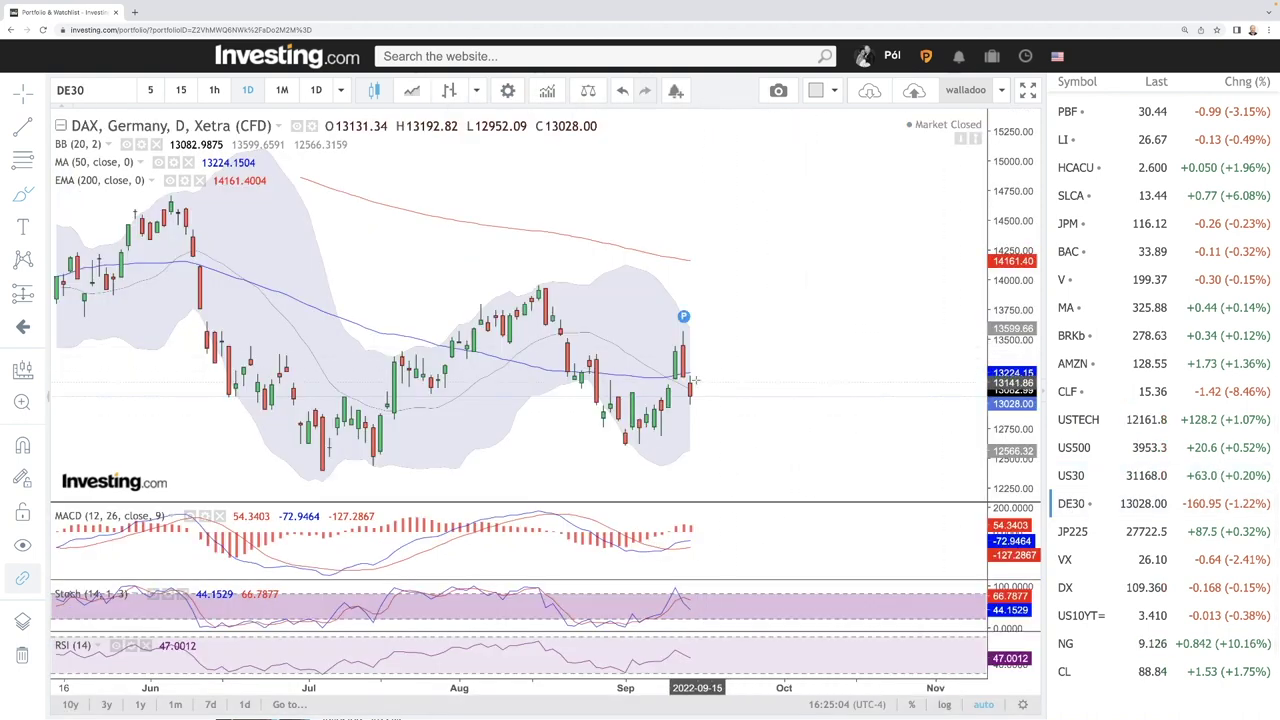
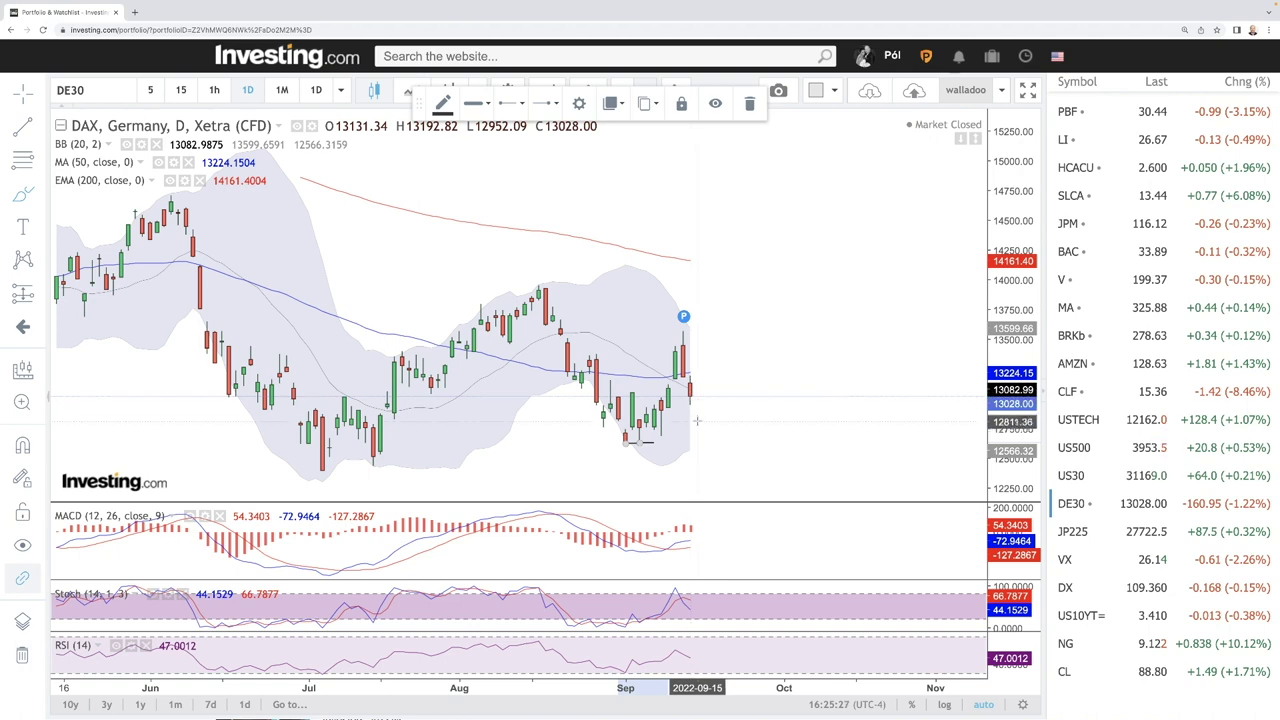
left_click(693, 371)
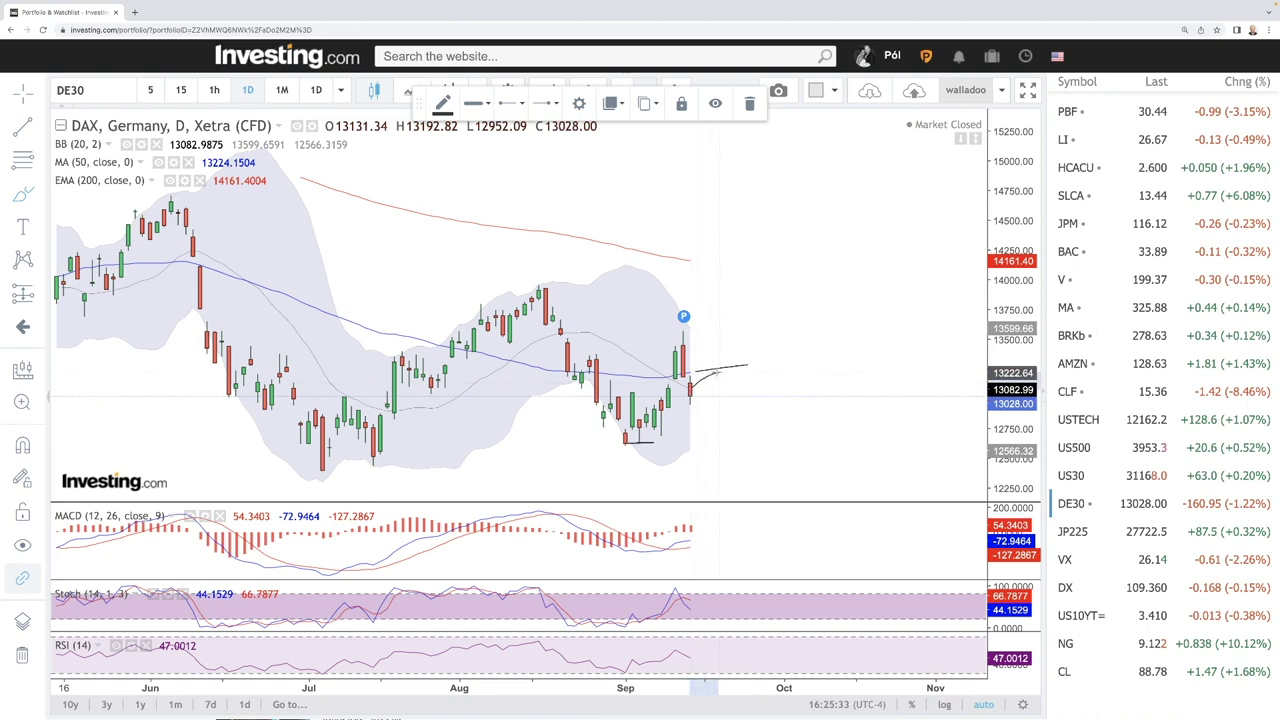
mouse_move(693, 389)
left_mouse_down()
mouse_move(761, 412)
mouse_move(703, 426)
mouse_move(719, 442)
left_mouse_up()
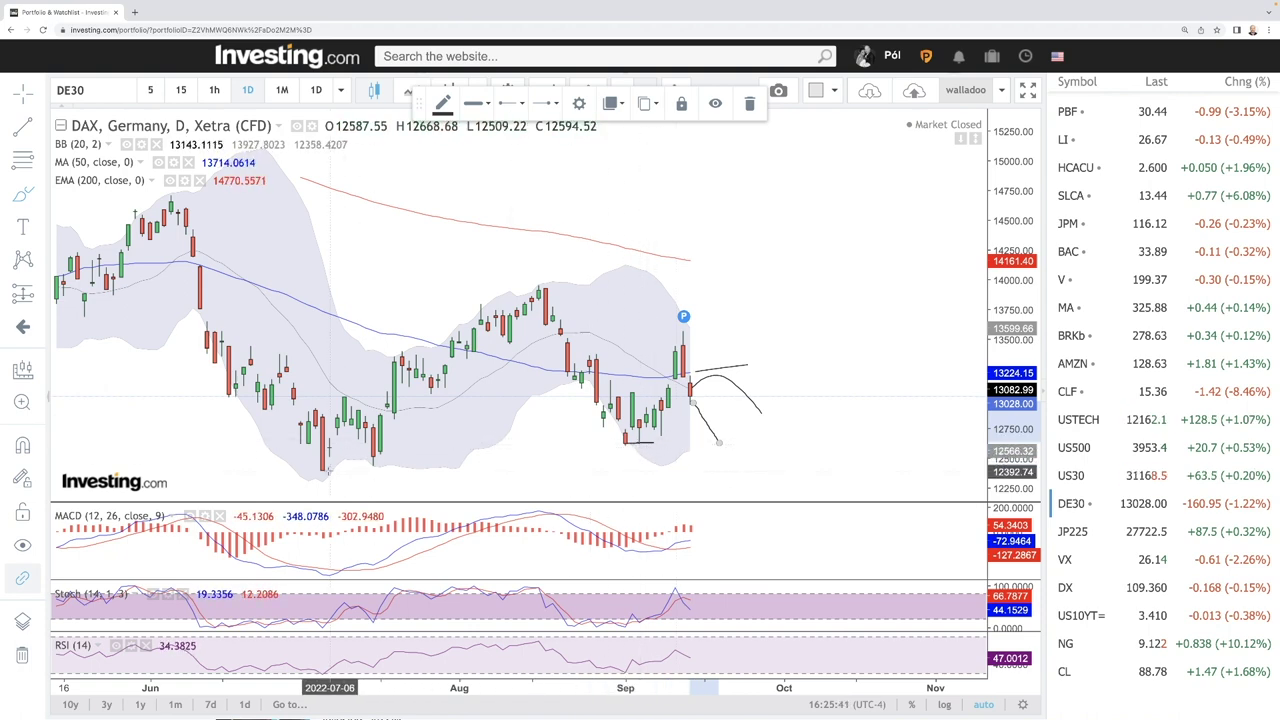
Circle the March 2022 low and the July 2022 lows on the DE30 chart with the Brush
scroll(331, 467, "down", 5)
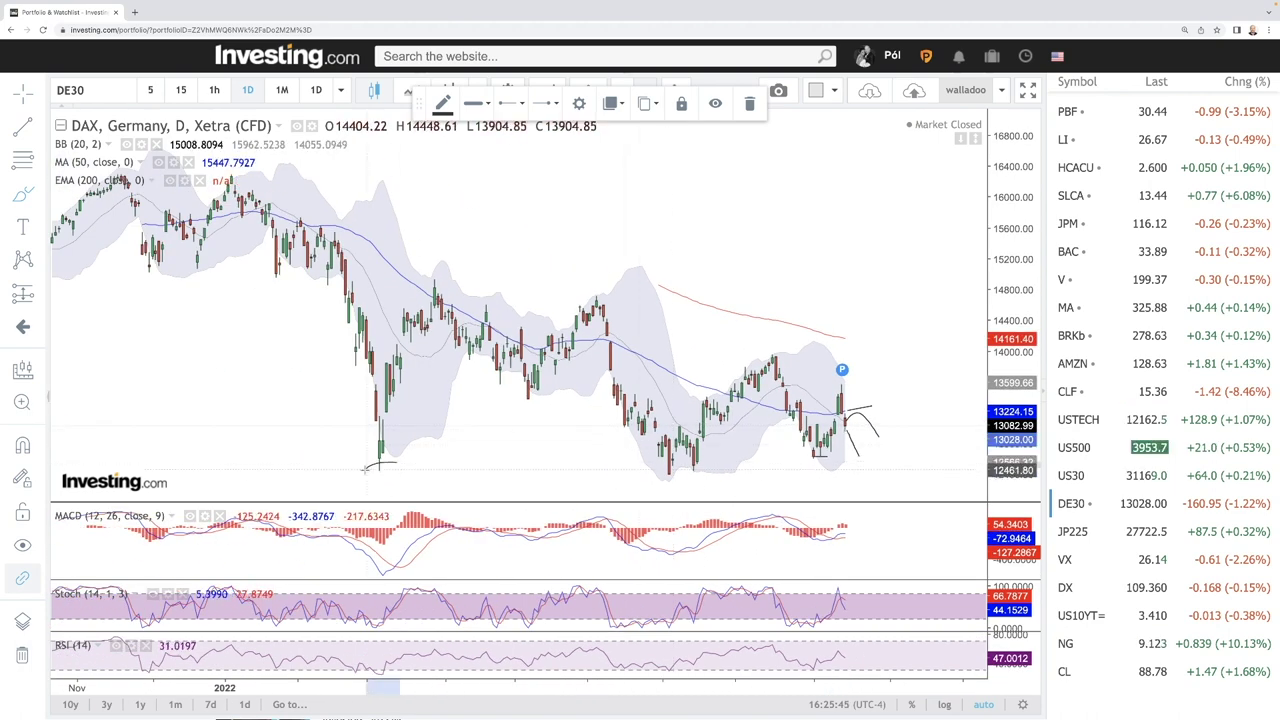
left_click_drag(396, 462, 394, 463)
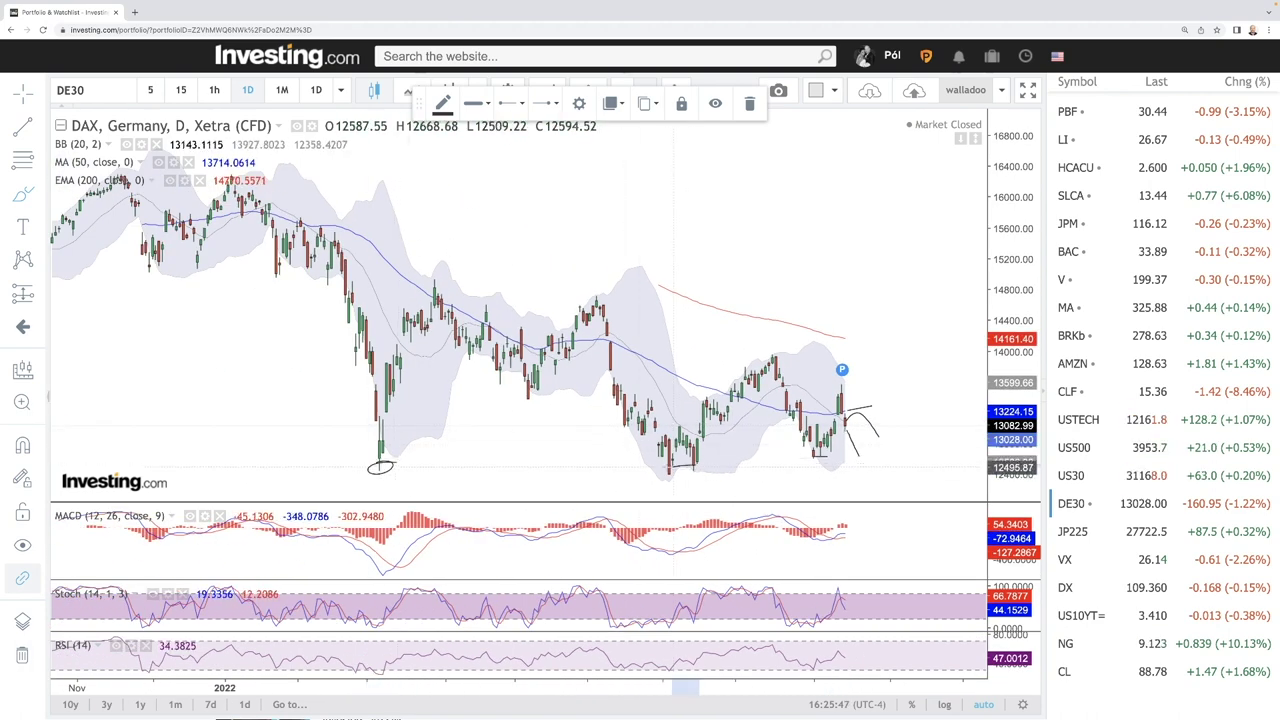
mouse_move(698, 465)
left_mouse_down()
mouse_move(658, 476)
mouse_move(677, 465)
left_mouse_up()
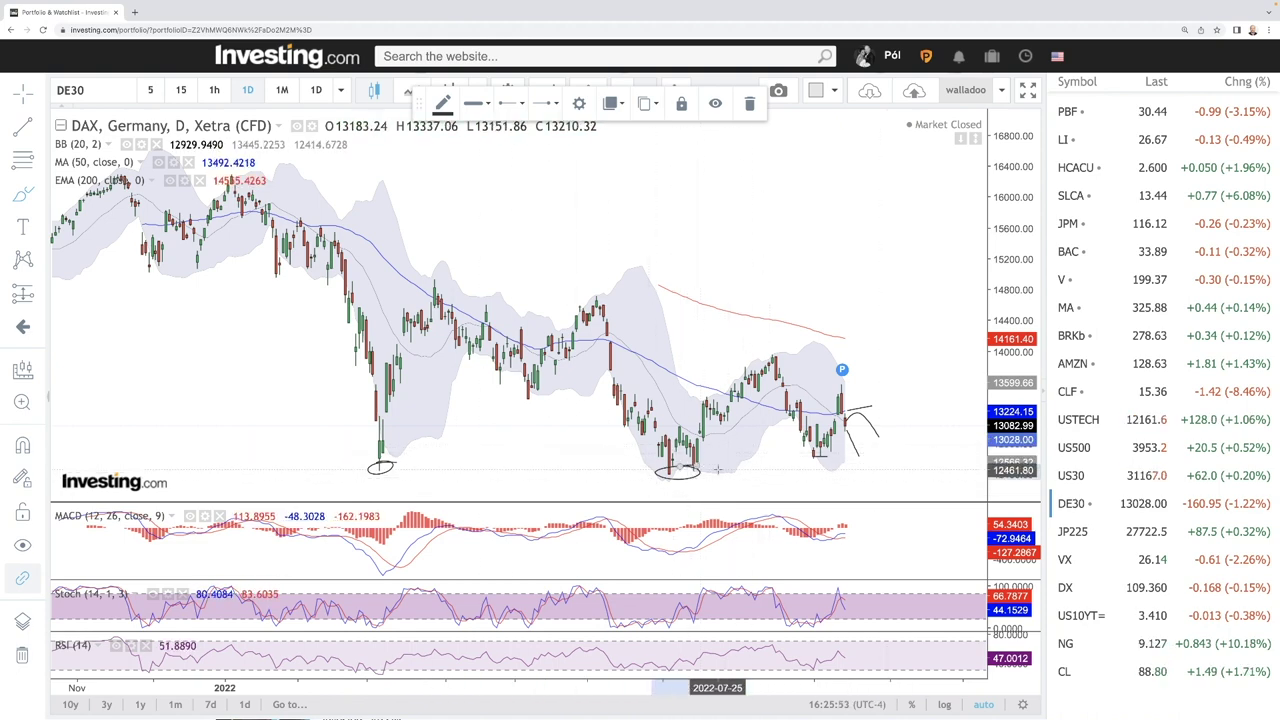
Brush a descending trendline across the DE30 highs of 2022 and trace the price swings from the March low through September
scroll(735, 472, "down", 5)
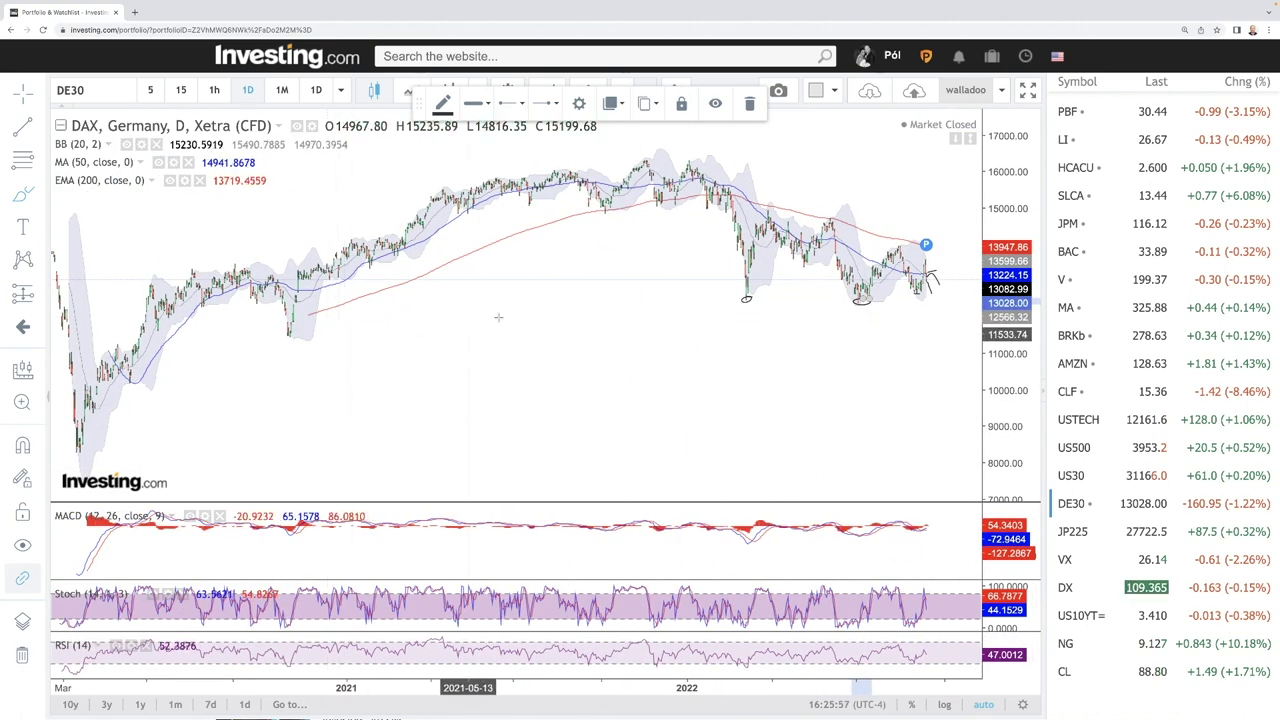
scroll(768, 342, "up", 3)
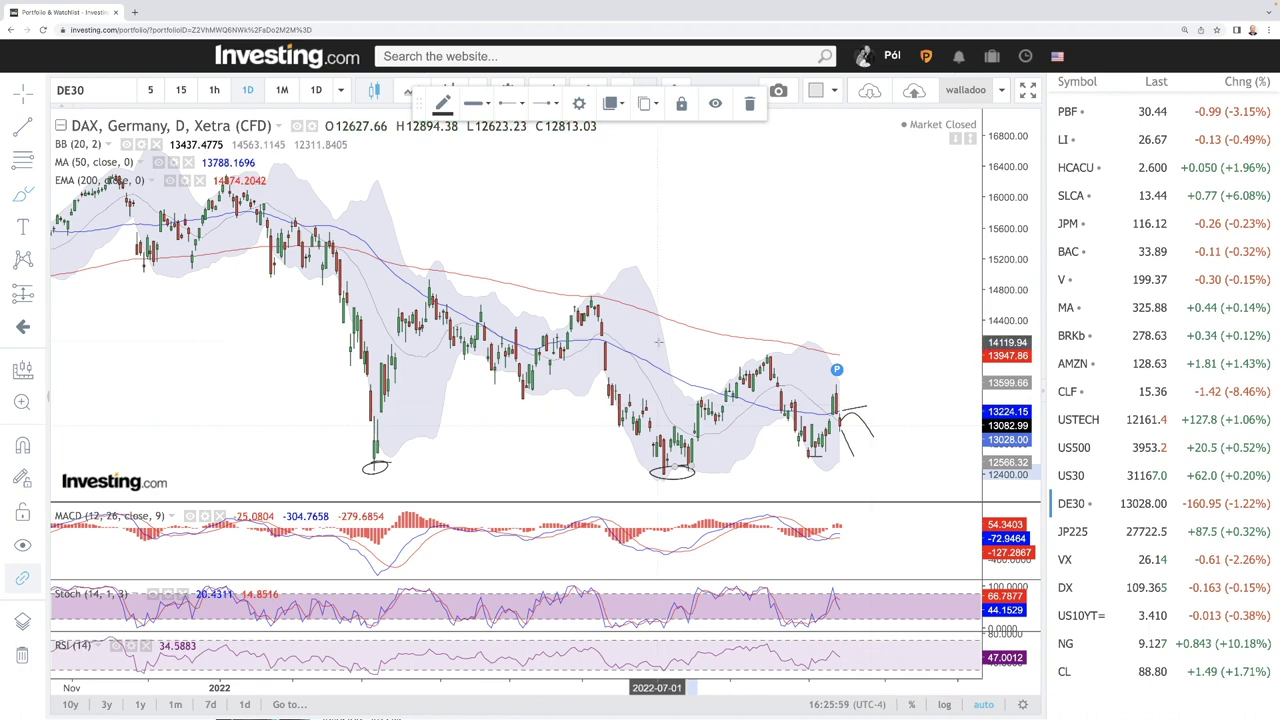
left_click_drag(297, 229, 908, 383)
mouse_move(373, 438)
left_mouse_down()
mouse_move(434, 289)
mouse_move(505, 380)
mouse_move(585, 310)
mouse_move(678, 468)
mouse_move(775, 358)
mouse_move(820, 455)
mouse_move(850, 413)
left_mouse_up()
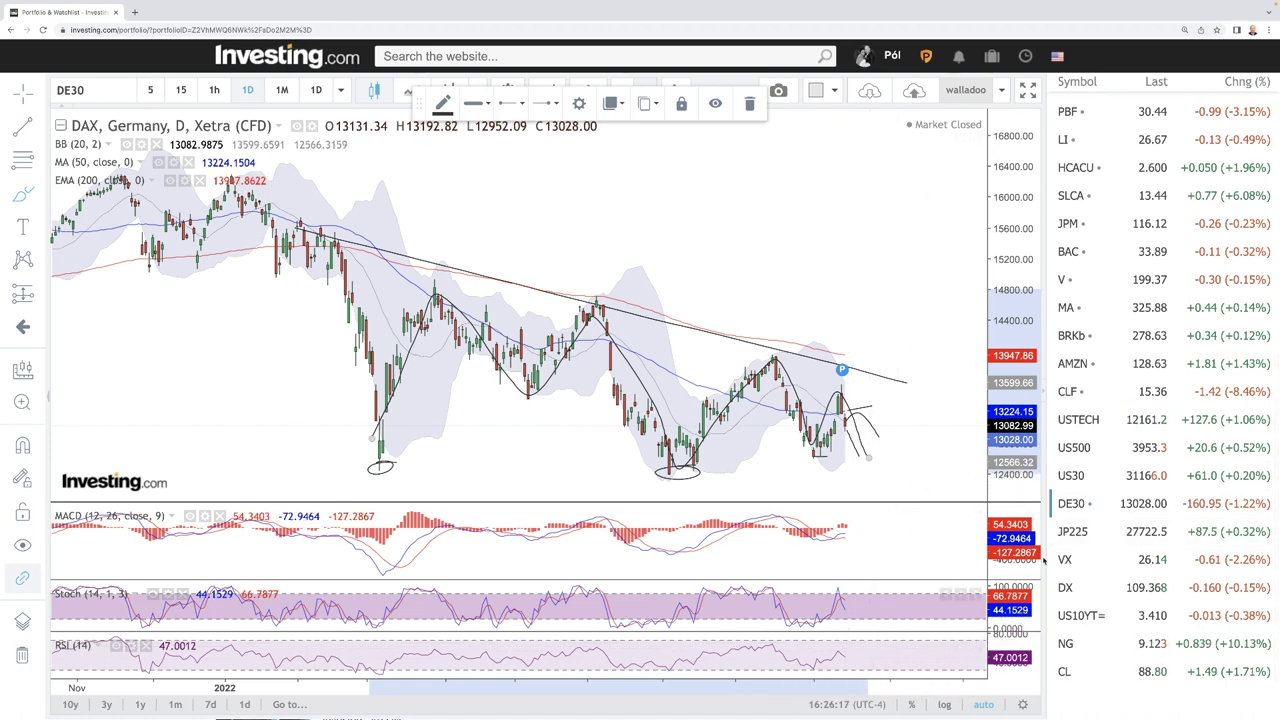
Open the JP225 chart, mark the September low with a downward path to about 25,990, and underline the May to July lows
left_click(1077, 531)
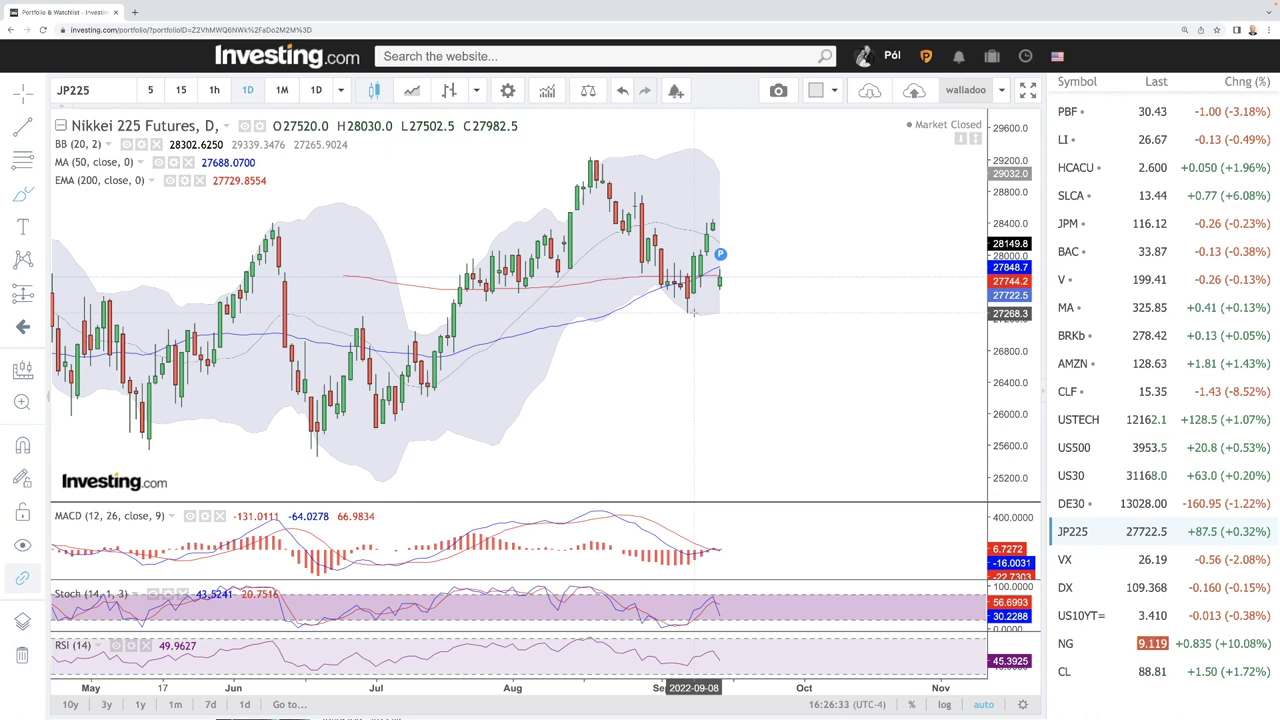
left_click_drag(694, 313, 722, 311)
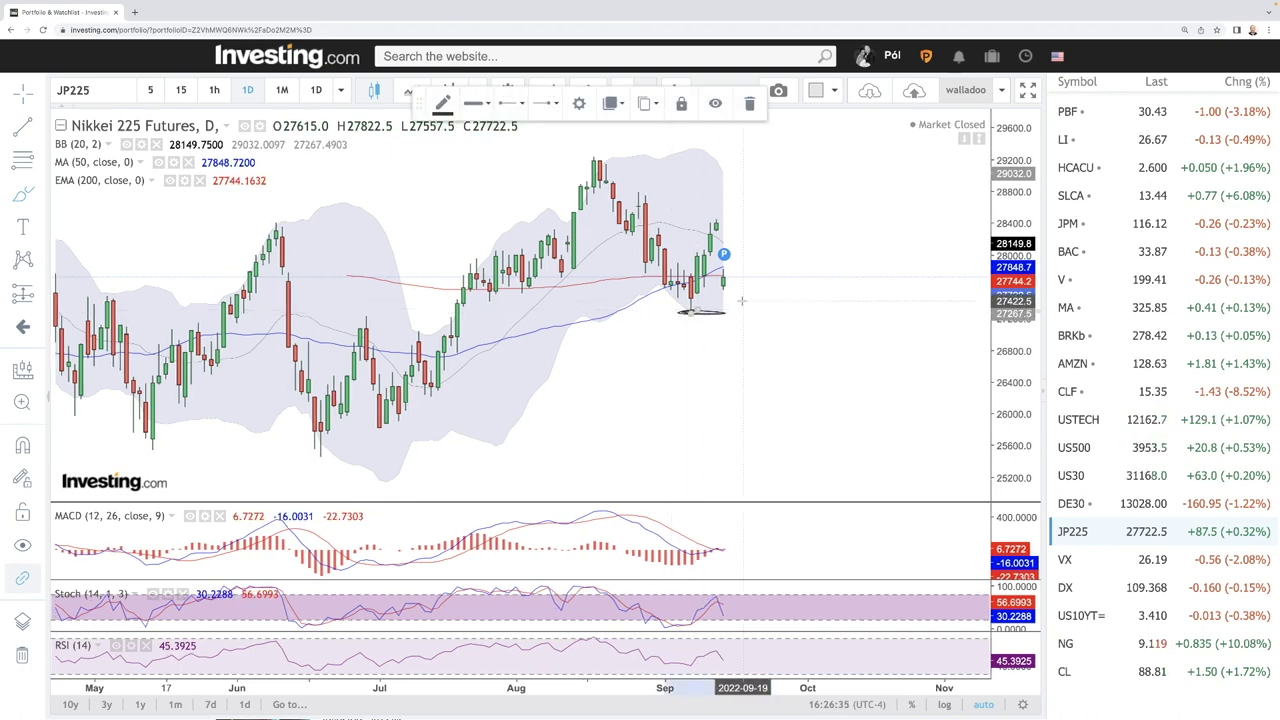
left_click_drag(727, 315, 748, 413)
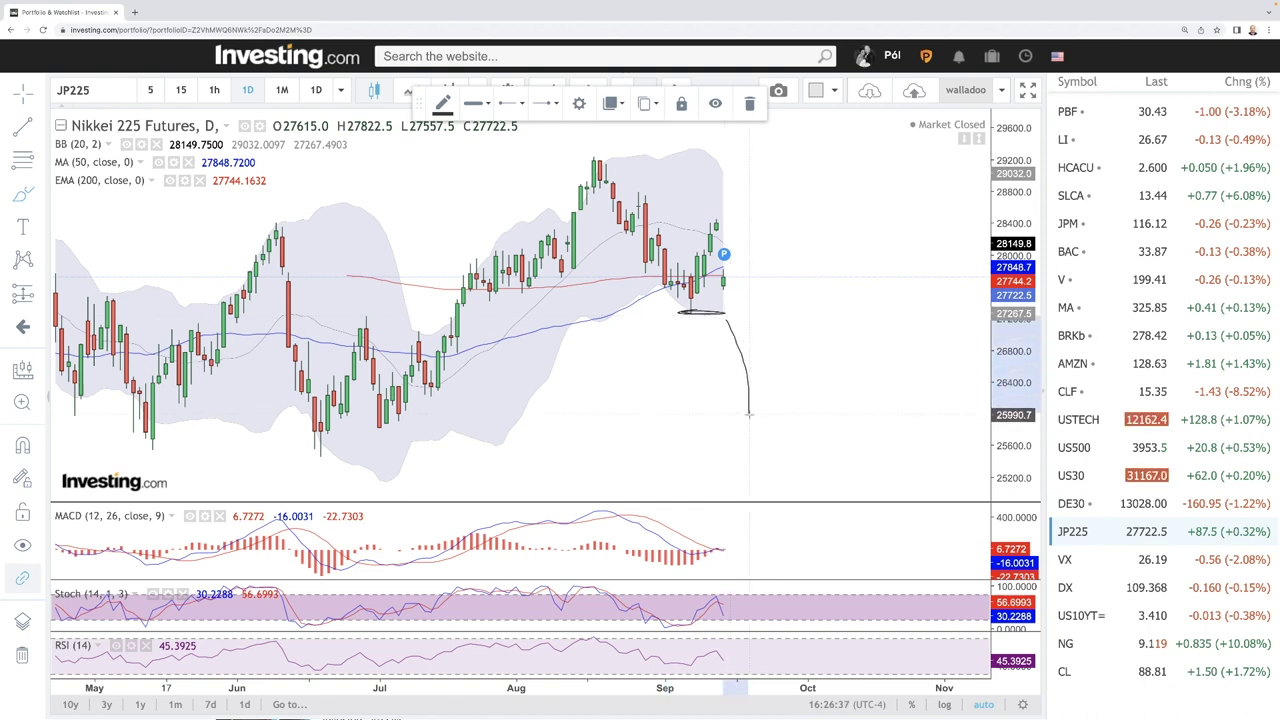
left_click_drag(159, 433, 414, 428)
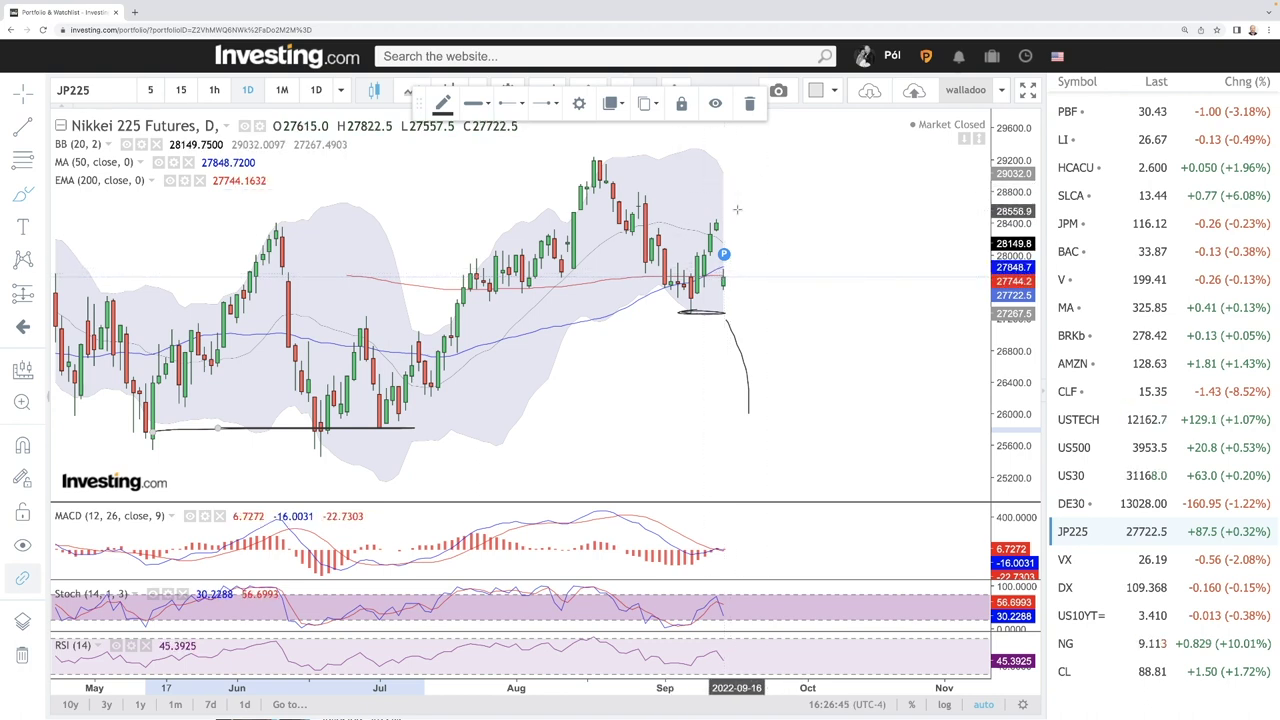
scroll(830, 260, "down", 5)
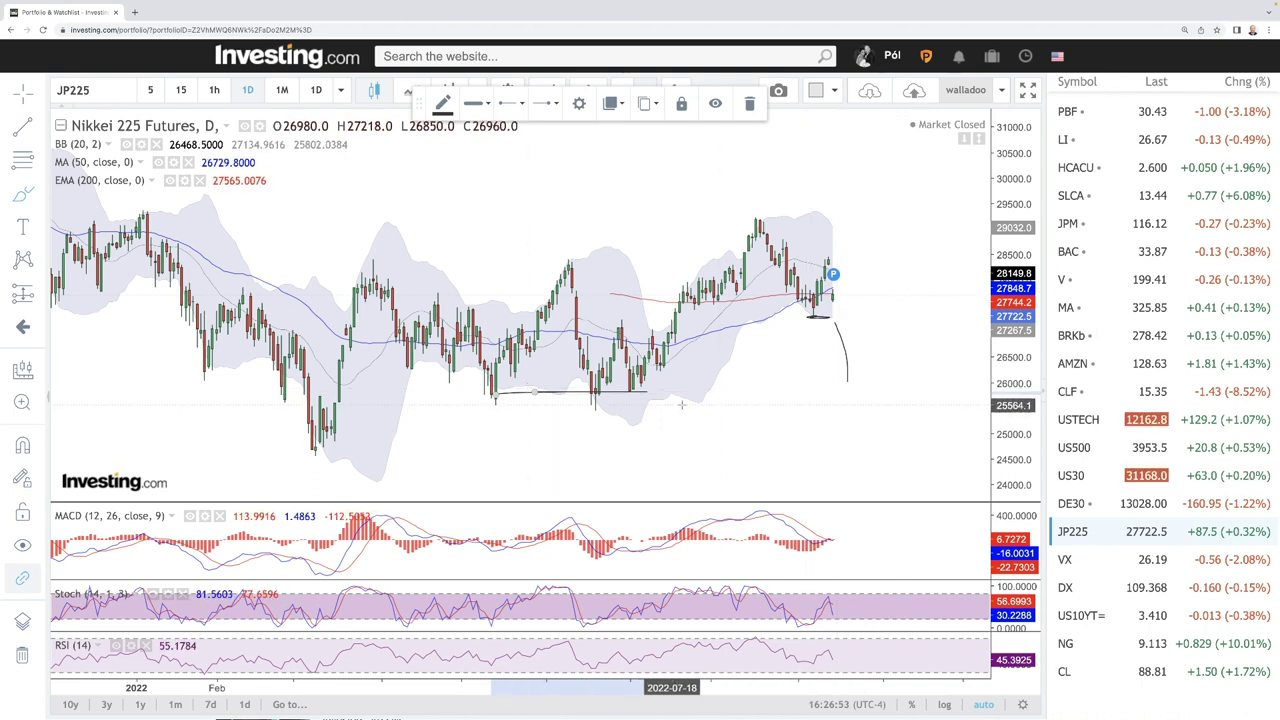
Open the VX chart and brush two rising paths and one short falling stroke forward from the latest candles and moving averages
left_click(1101, 561)
scroll(848, 355, "up", 3)
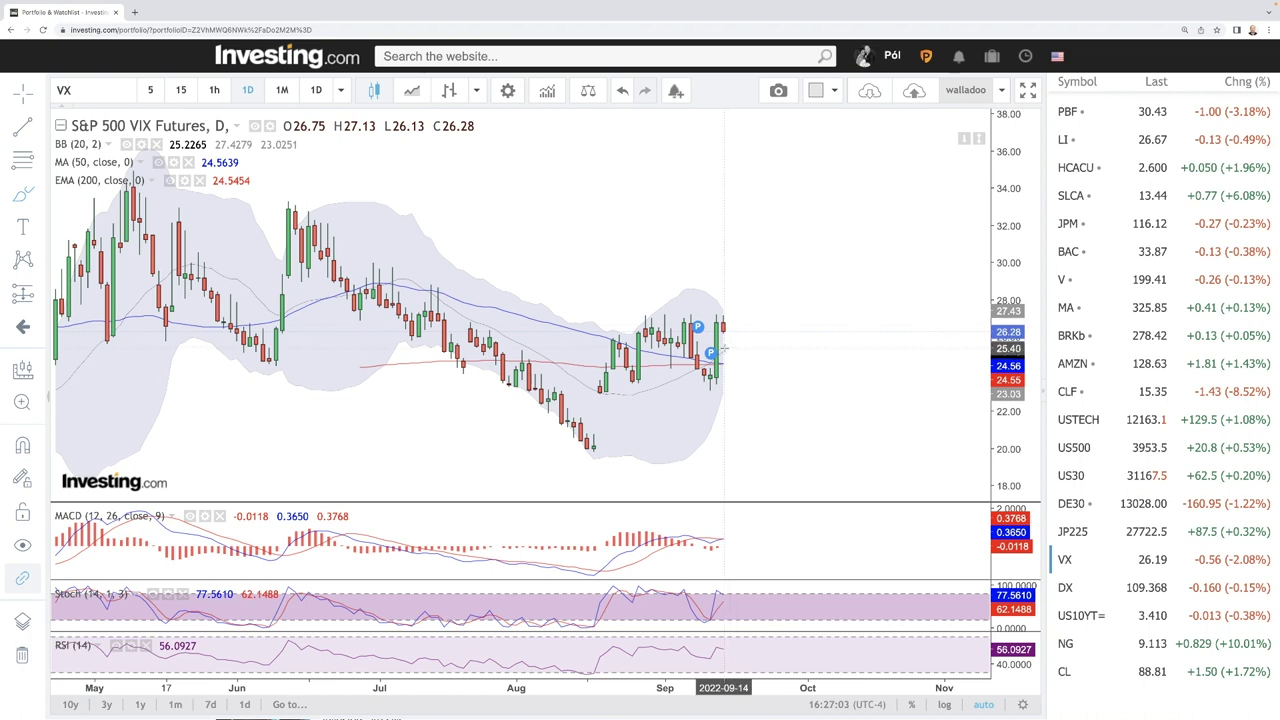
mouse_move(719, 352)
left_mouse_down()
mouse_move(757, 328)
mouse_move(766, 351)
left_mouse_up()
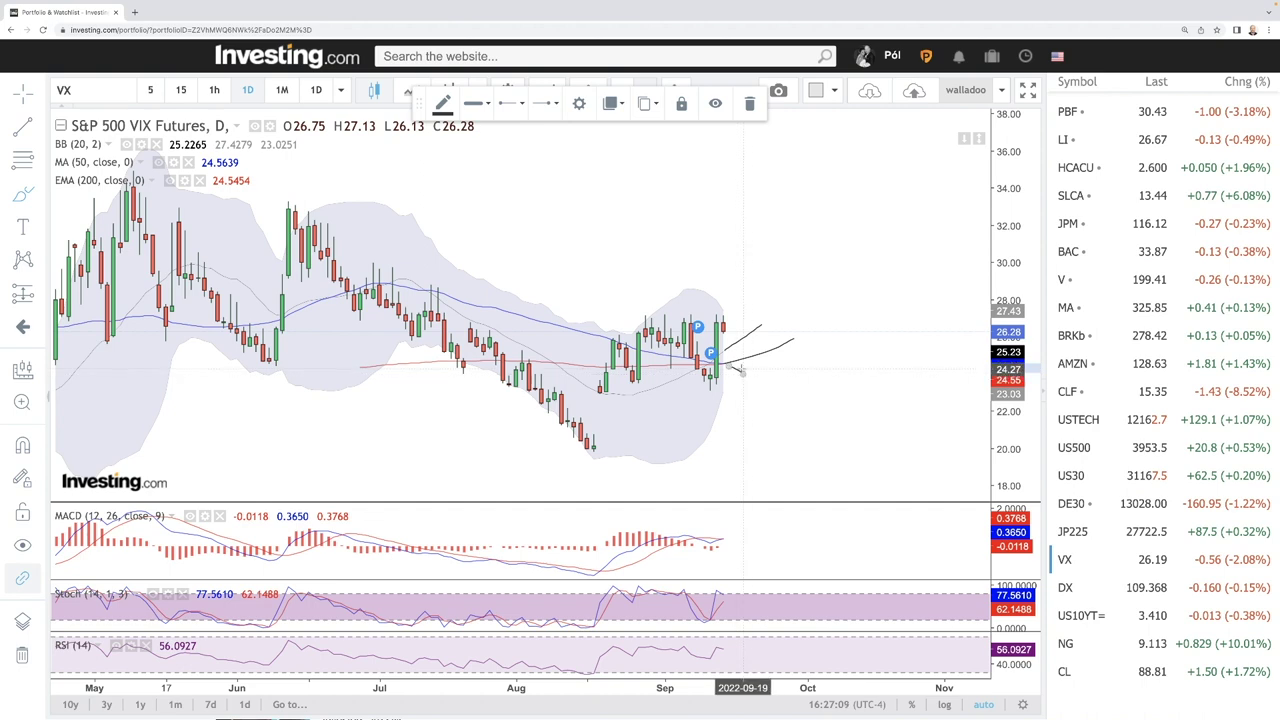
scroll(762, 330, "down", 3)
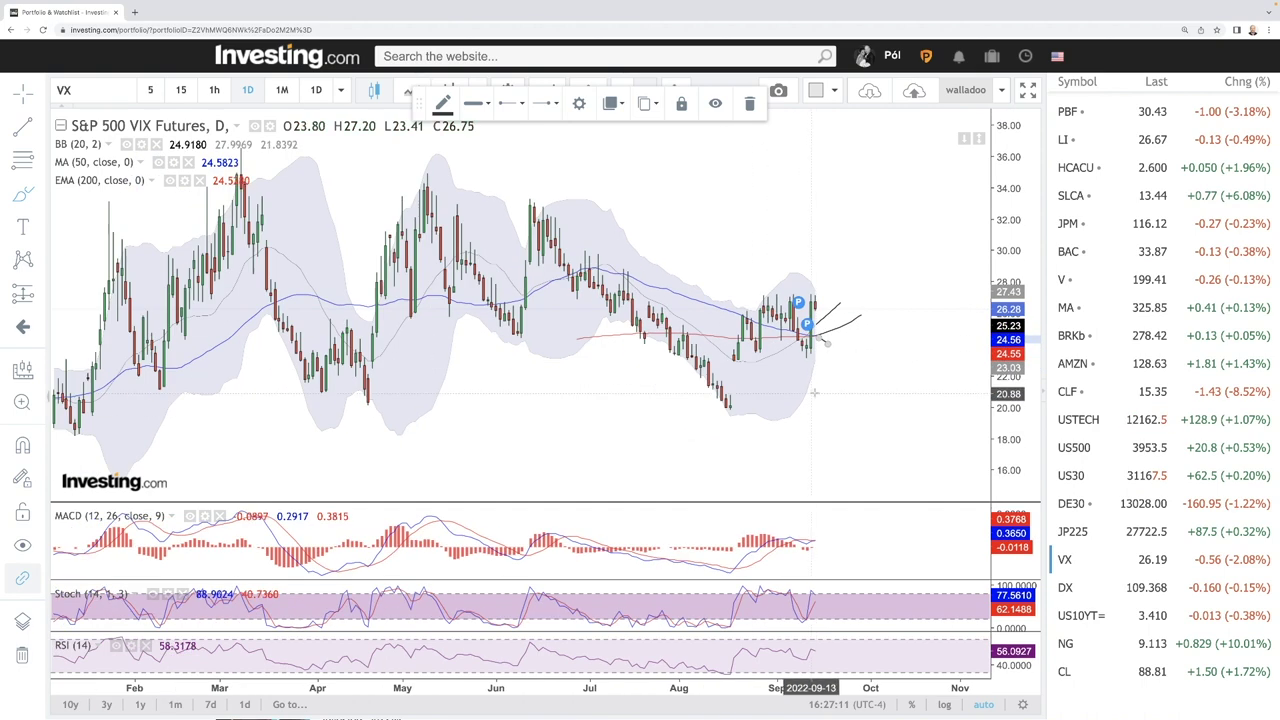
Brush two dip-and-rebound paths forward from the latest VX candles, rising to about 28.4 and about 26.9
scroll(866, 330, "up", 3)
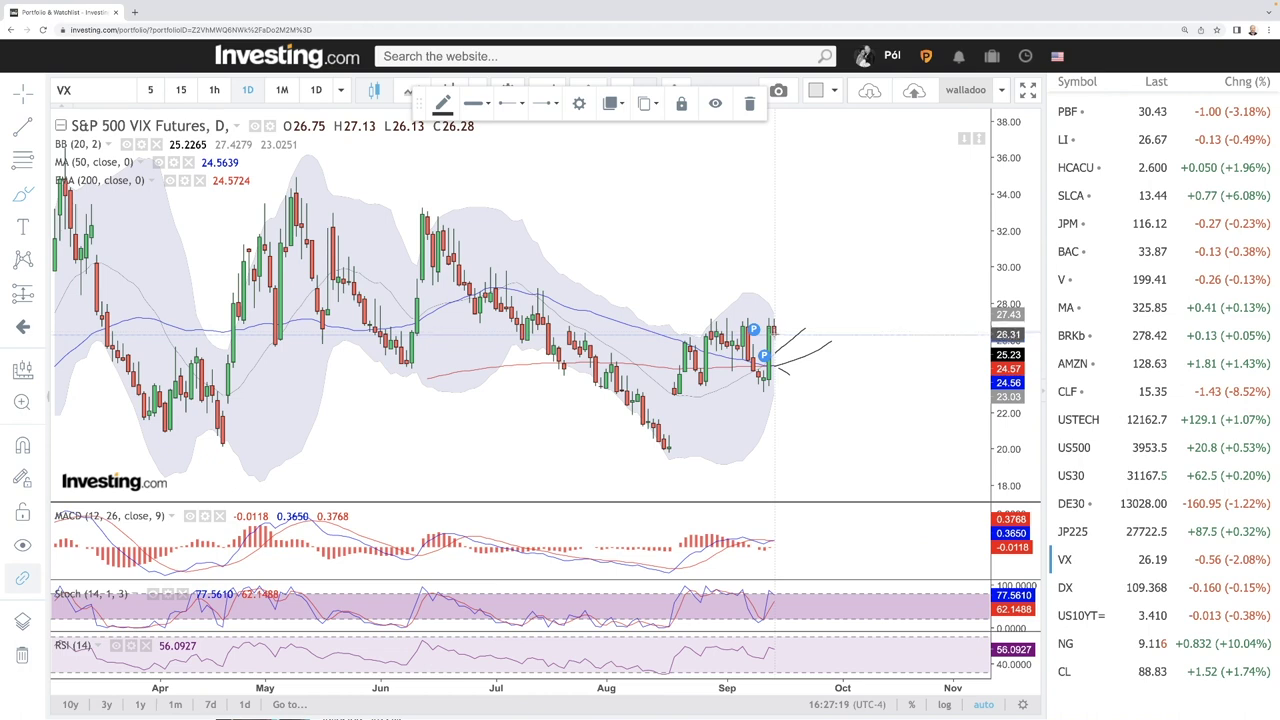
left_click_drag(786, 342, 820, 296)
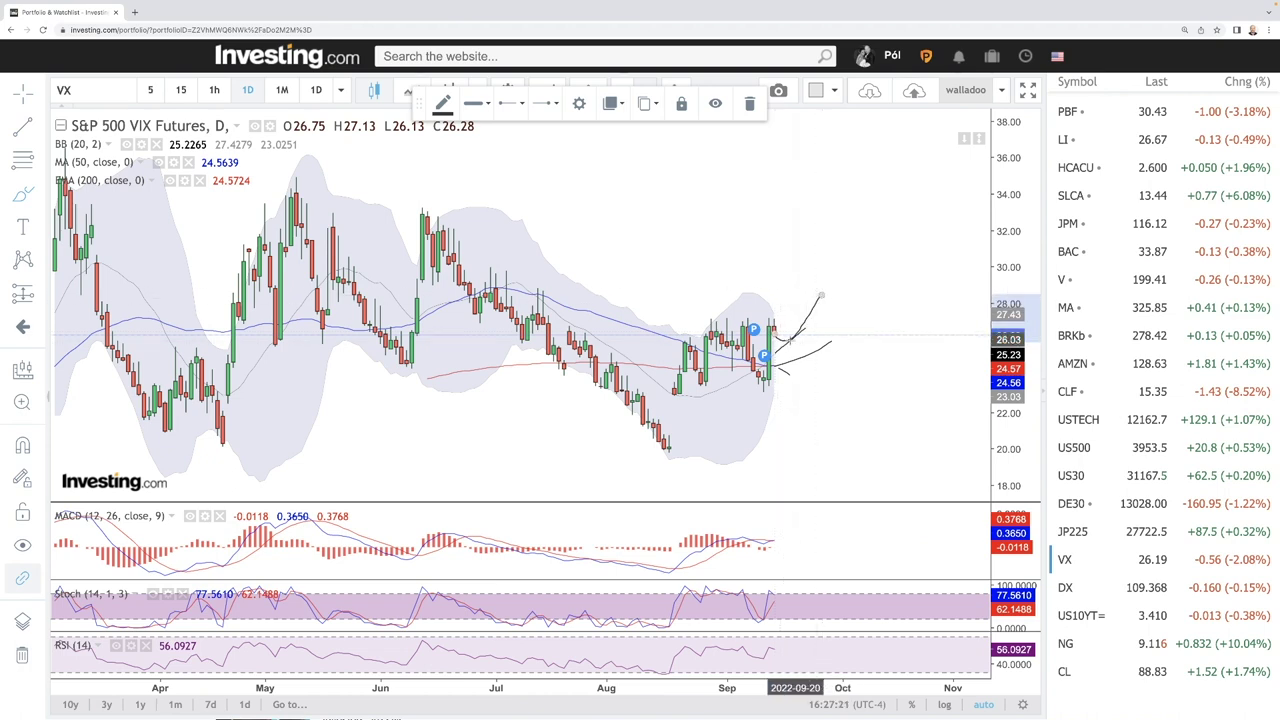
left_click_drag(785, 358, 828, 324)
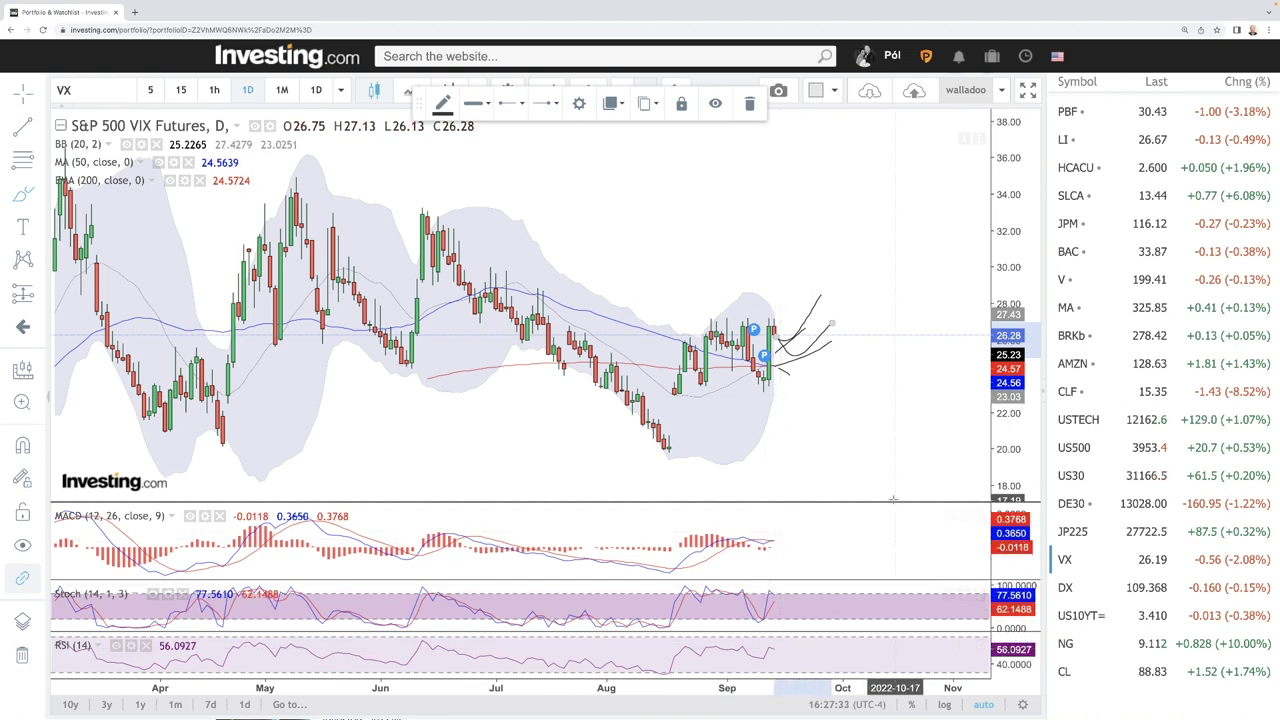
Open the US10YT daily chart, circle the June and September 2022 highs, and brush short rising paths from the latest candles
left_click(1080, 616)
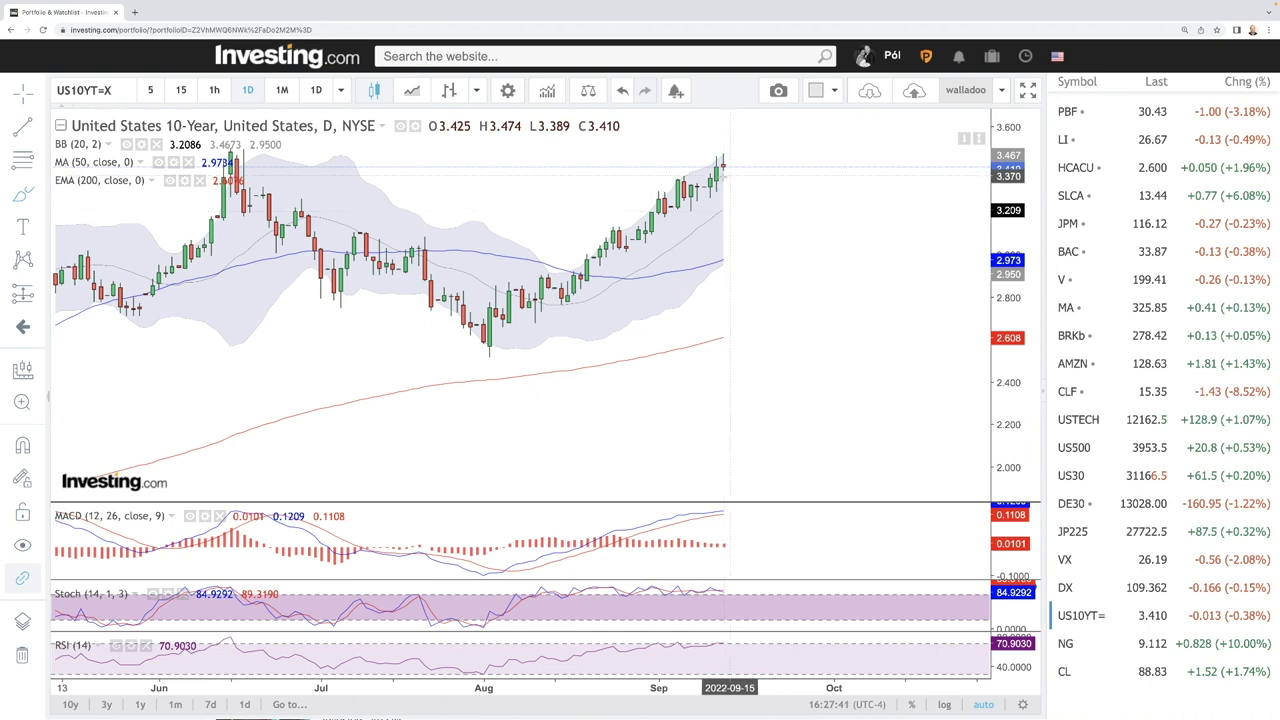
scroll(757, 202, "down", 5)
mouse_move(670, 146)
left_mouse_down()
mouse_move(655, 152)
mouse_move(668, 145)
left_mouse_up()
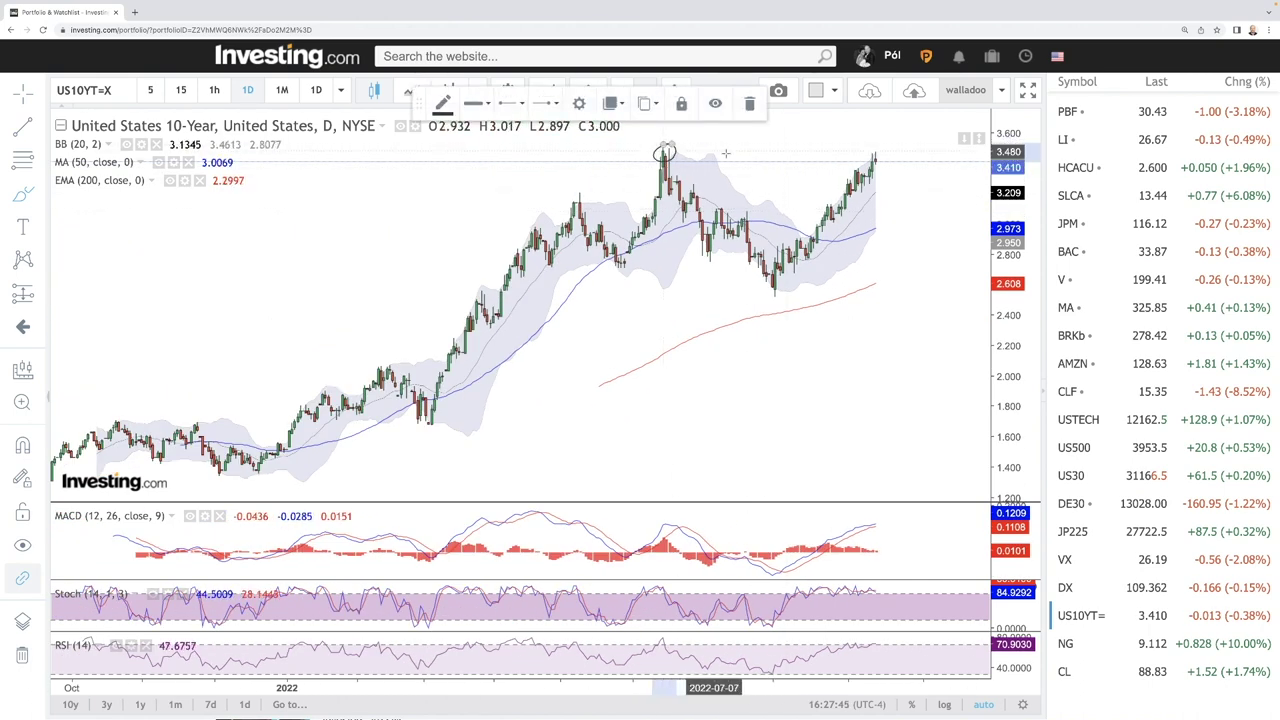
mouse_move(866, 151)
left_mouse_down()
mouse_move(884, 163)
mouse_move(877, 151)
left_mouse_up()
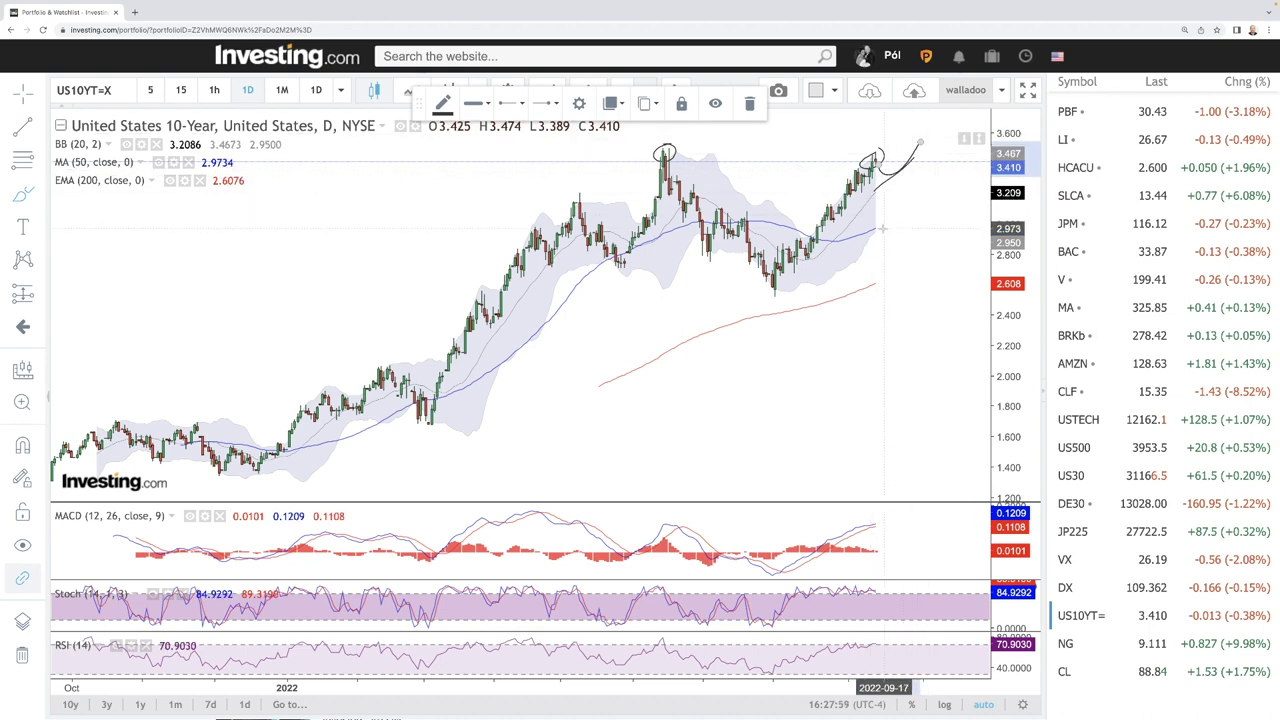
Brush rising extensions of the 50-day MA and 200-day EMA, plus a deeper dip-and-rebound path from the latest US10YT candles
left_click_drag(882, 229, 902, 211)
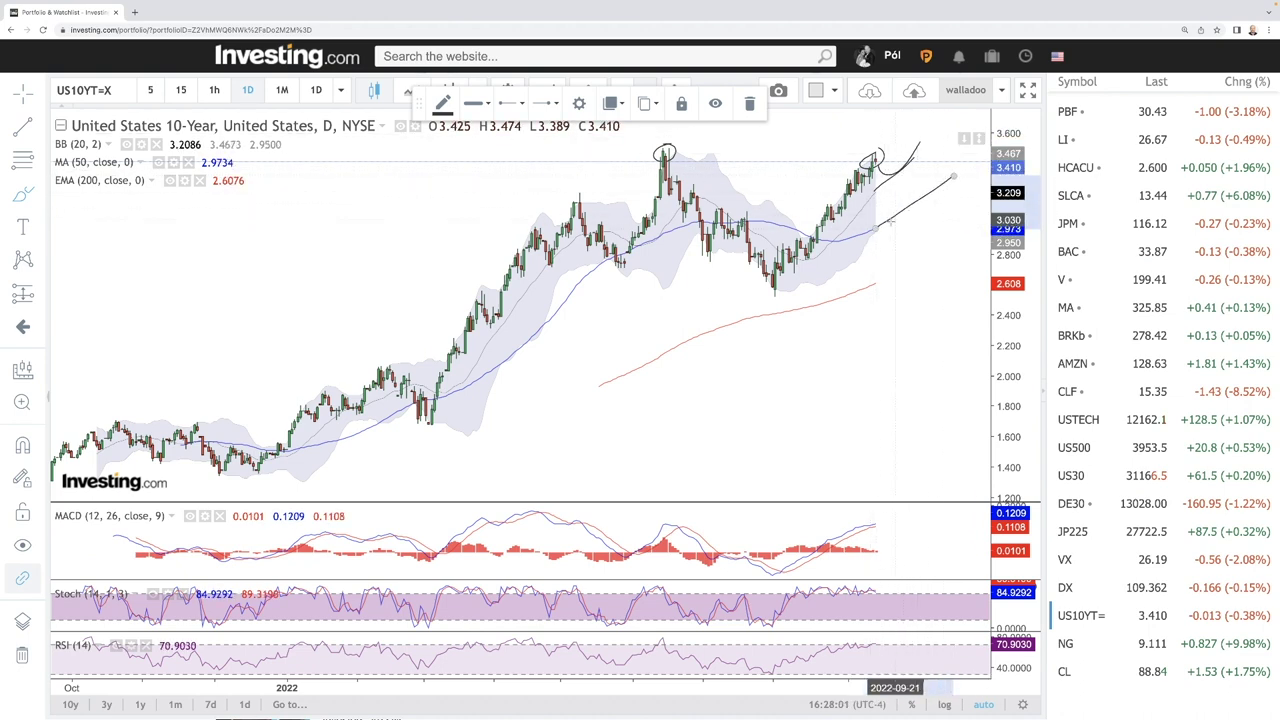
mouse_move(880, 175)
left_mouse_down()
mouse_move(899, 196)
mouse_move(960, 145)
left_mouse_up()
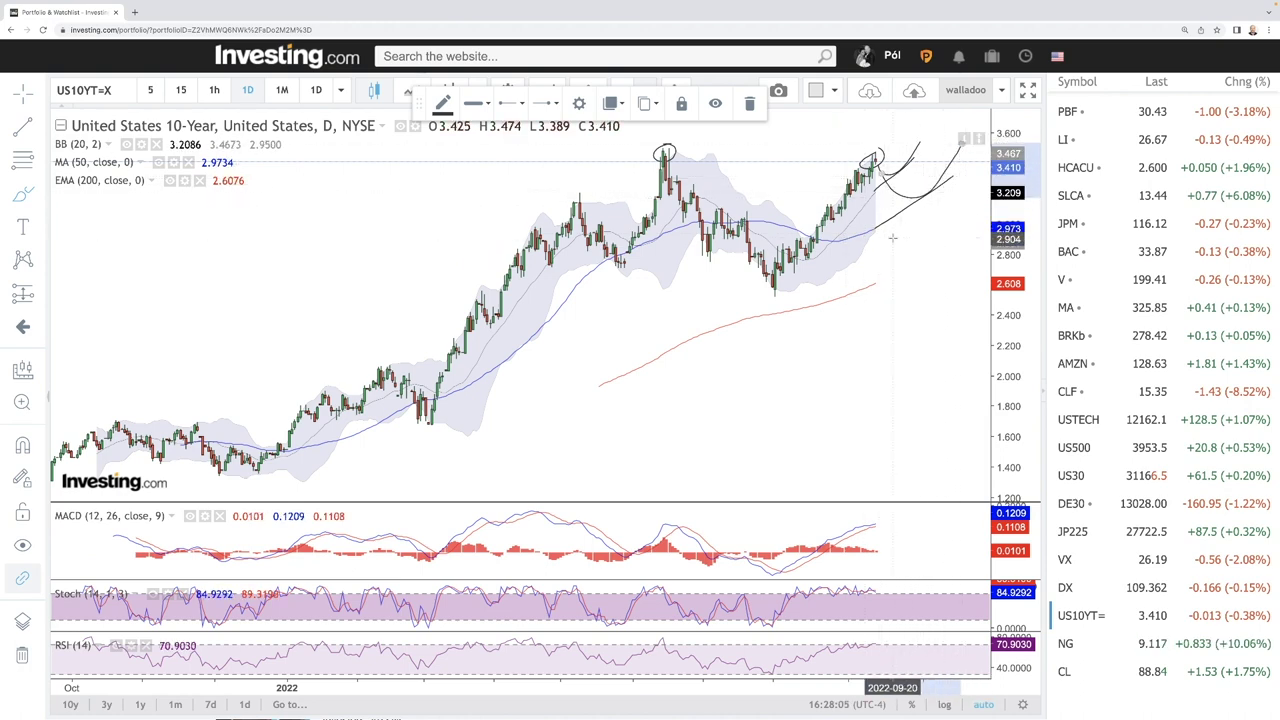
left_click_drag(876, 283, 972, 220)
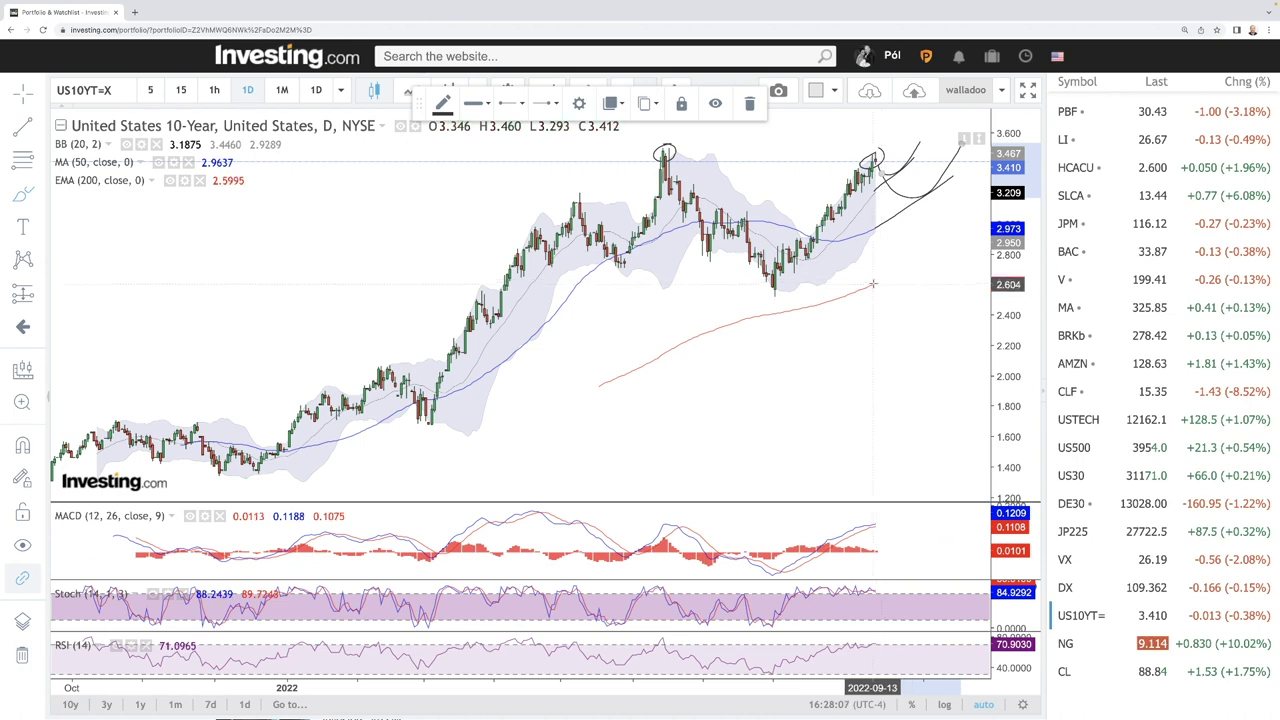